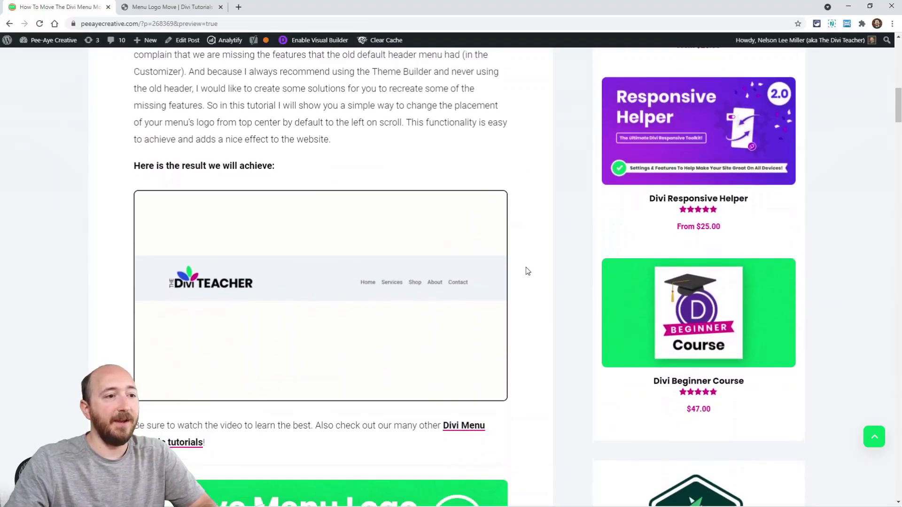
{"action": "scroll", "coordinate": [528, 272], "scroll_direction": "down", "scroll_amount": 1}
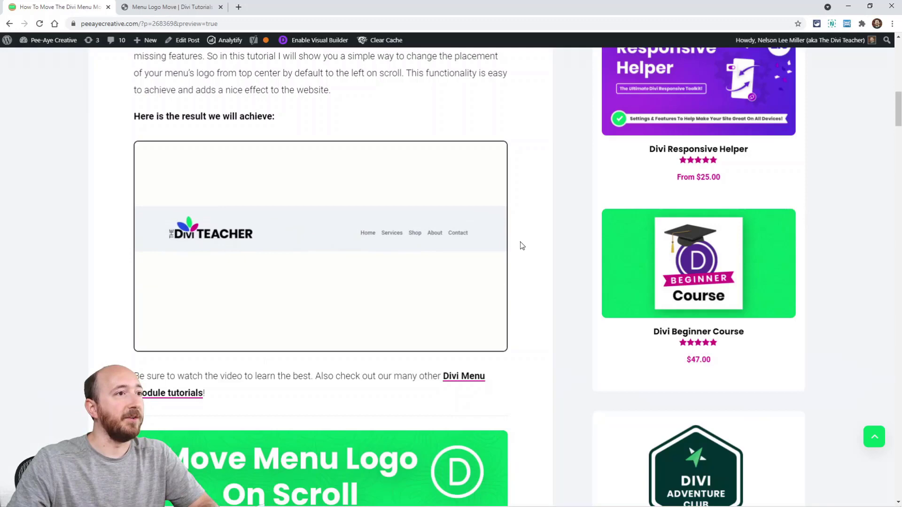
Enable the Visual Builder on the Menu Logo Move demo page
{"action": "scroll", "coordinate": [520, 246], "scroll_direction": "down", "scroll_amount": 5}
{"action": "scroll", "coordinate": [521, 246], "scroll_direction": "down", "scroll_amount": 5}
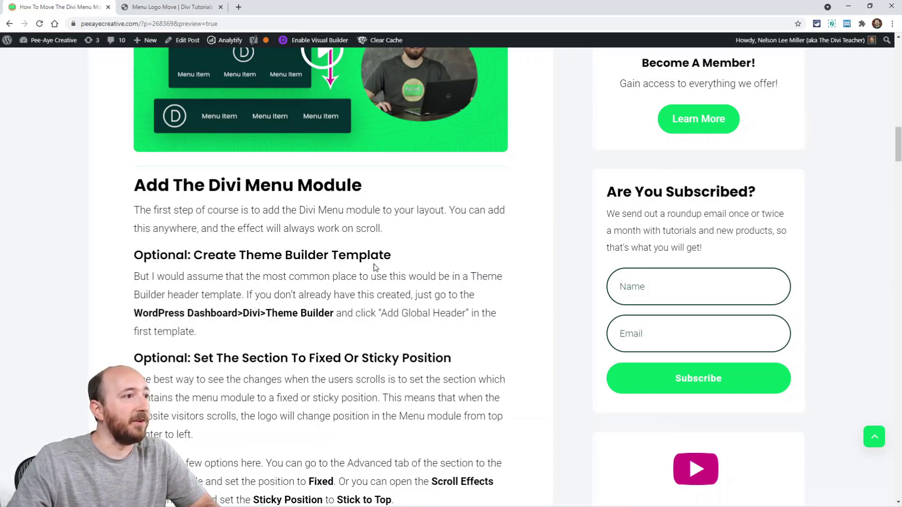
{"action": "scroll", "coordinate": [376, 268], "scroll_direction": "down", "scroll_amount": 2}
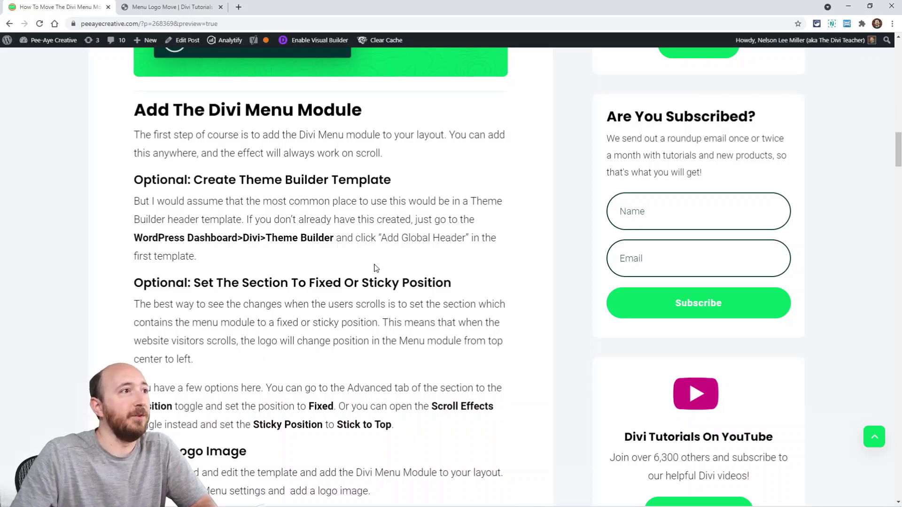
{"action": "left_click", "coordinate": [176, 9]}
{"action": "left_click", "coordinate": [421, 48]}
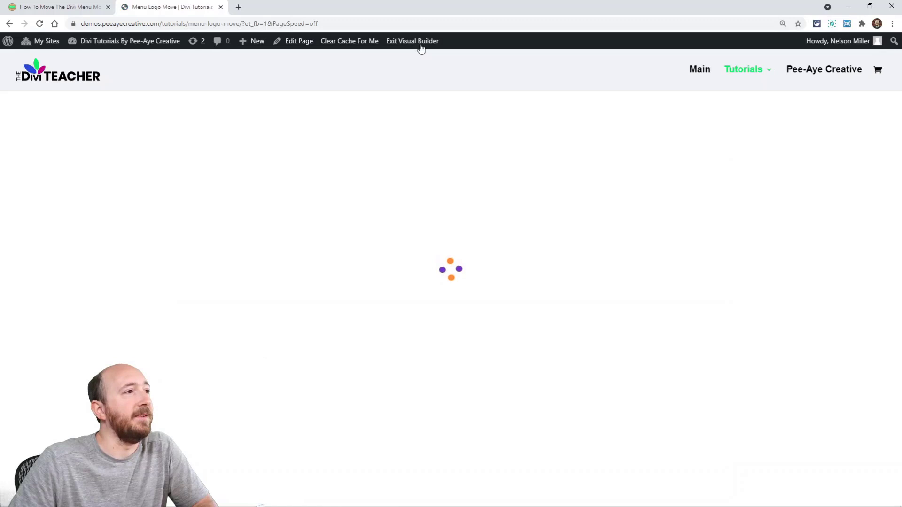
Return to the tutorial article at its 'Add A Logo Image' step
{"action": "left_click", "coordinate": [72, 7]}
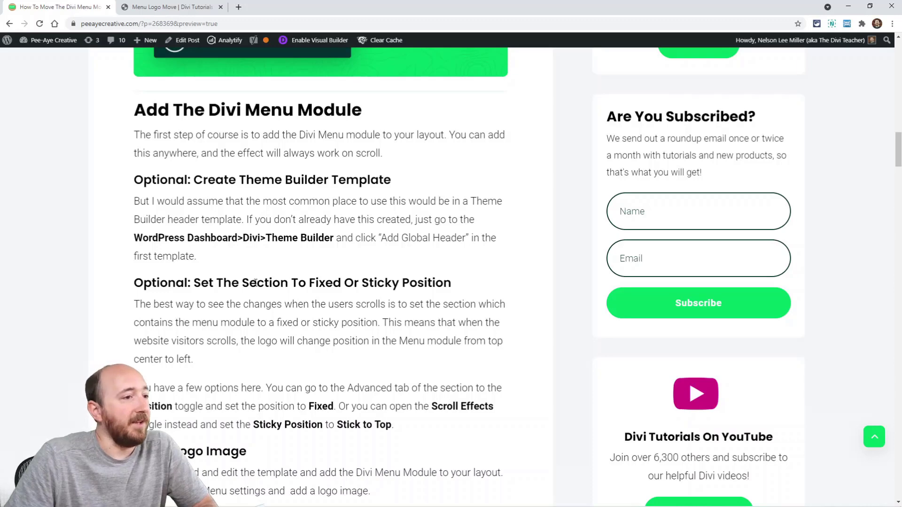
{"action": "scroll", "coordinate": [255, 287], "scroll_direction": "down", "scroll_amount": 2}
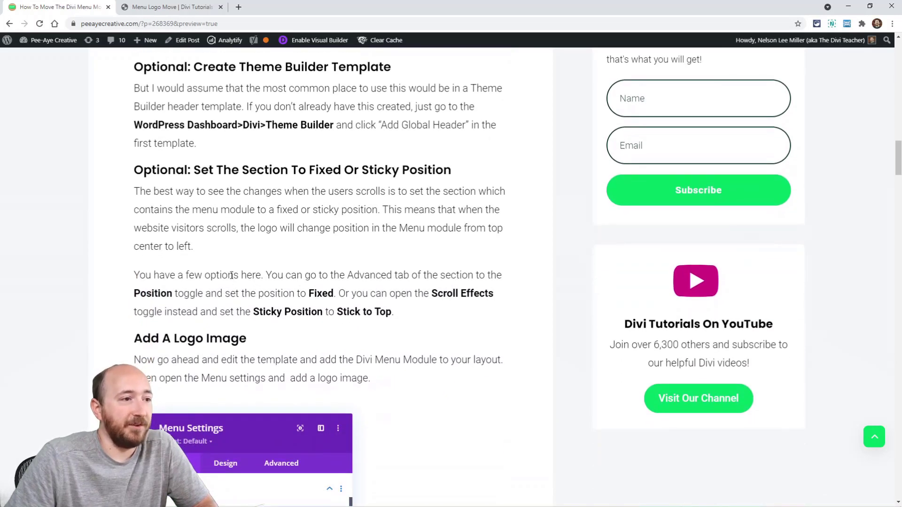
{"action": "scroll", "coordinate": [313, 275], "scroll_direction": "down", "scroll_amount": 4}
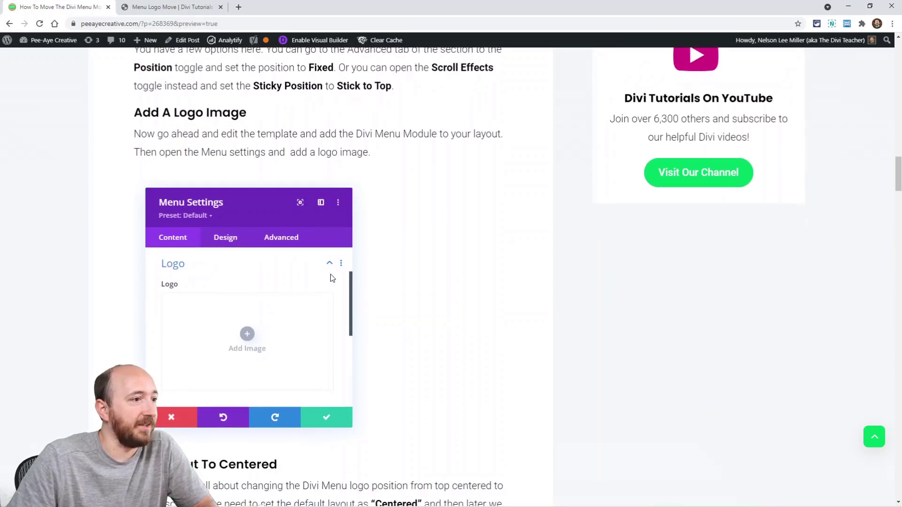
{"action": "scroll", "coordinate": [332, 279], "scroll_direction": "up", "scroll_amount": 5}
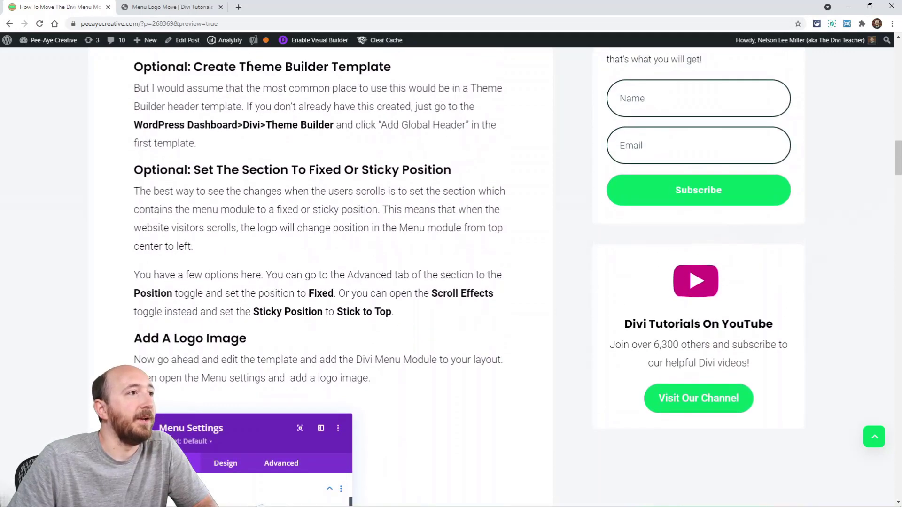
Inspect the menu section's Advanced > Position setting, leaving it Relative
{"action": "left_click", "coordinate": [180, 9]}
{"action": "scroll", "coordinate": [208, 340], "scroll_direction": "down", "scroll_amount": 3}
{"action": "mouse_move", "coordinate": [35, 226]}
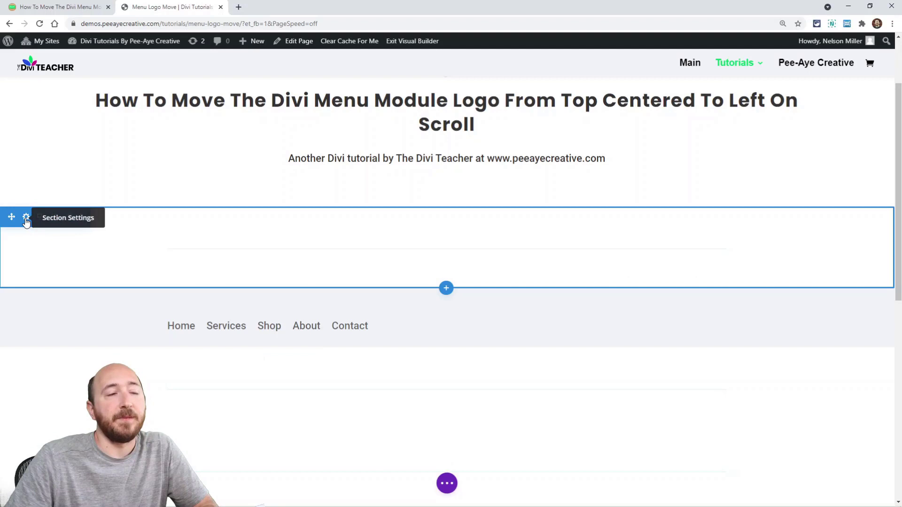
{"action": "left_click", "coordinate": [26, 219]}
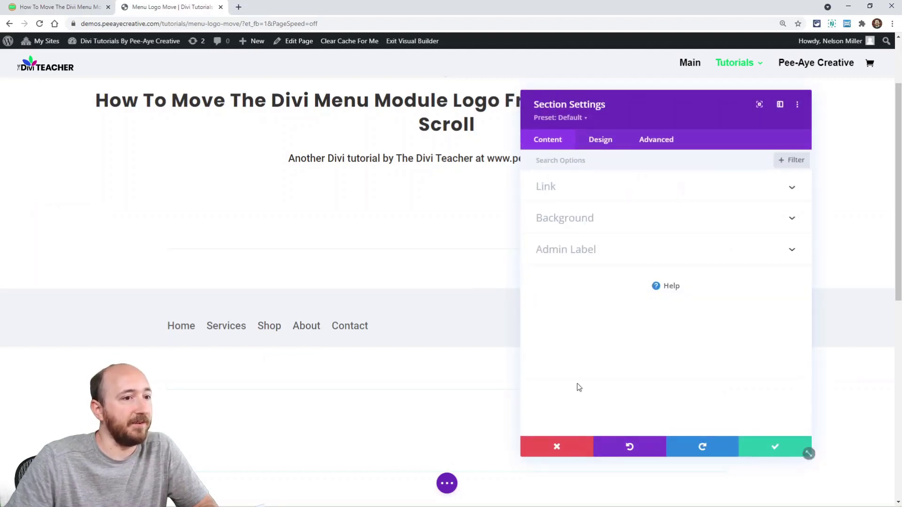
{"action": "left_click", "coordinate": [555, 452]}
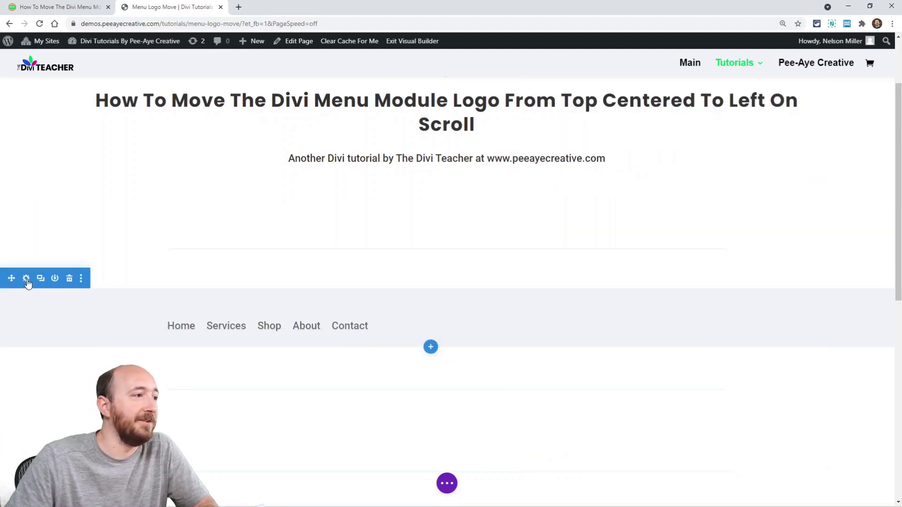
{"action": "left_click", "coordinate": [26, 278]}
{"action": "left_click", "coordinate": [664, 143]}
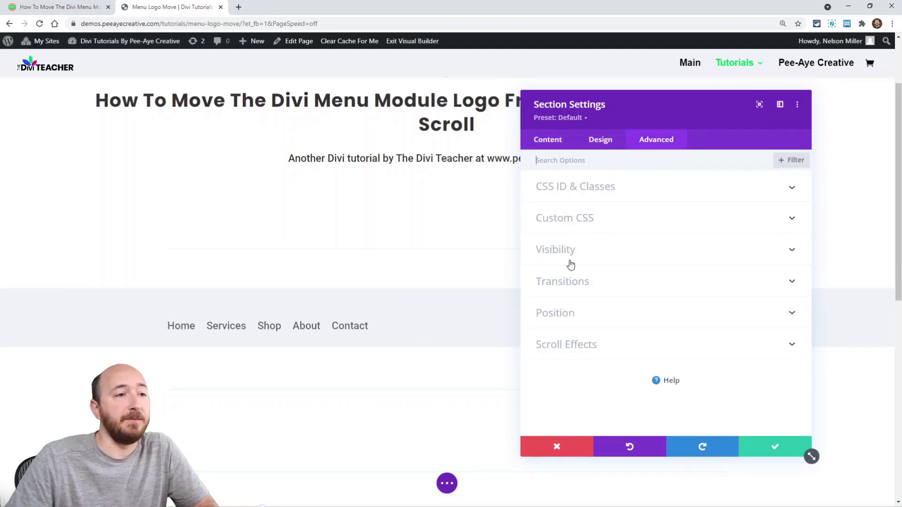
{"action": "left_click", "coordinate": [570, 310]}
{"action": "left_click", "coordinate": [566, 208]}
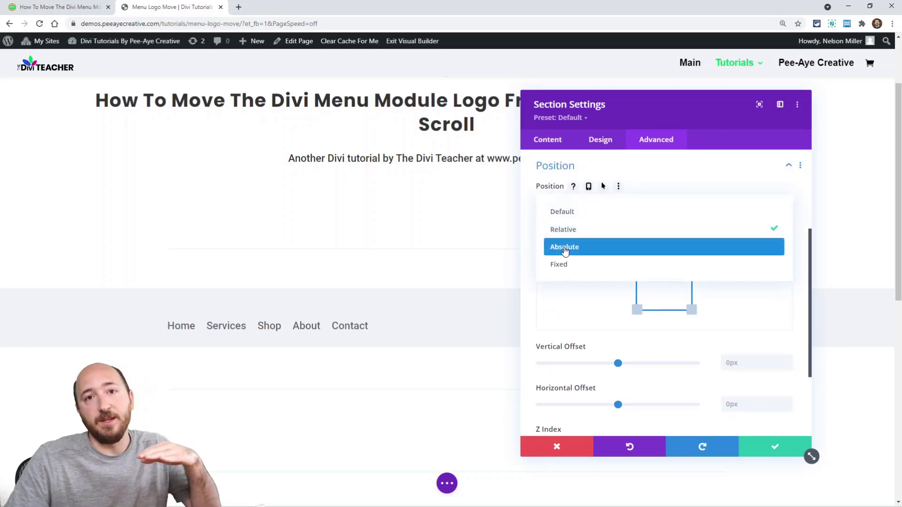
{"action": "left_click", "coordinate": [556, 317]}
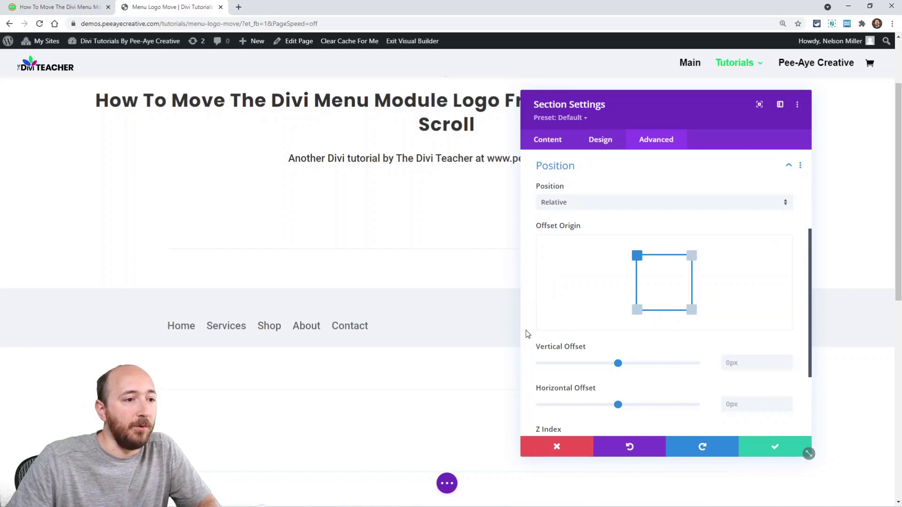
Check that Scroll Effects > Sticky Position stays Do Not Stick, and close the section settings unchanged
{"action": "scroll", "coordinate": [545, 336], "scroll_direction": "down", "scroll_amount": 3}
{"action": "left_click", "coordinate": [580, 378]}
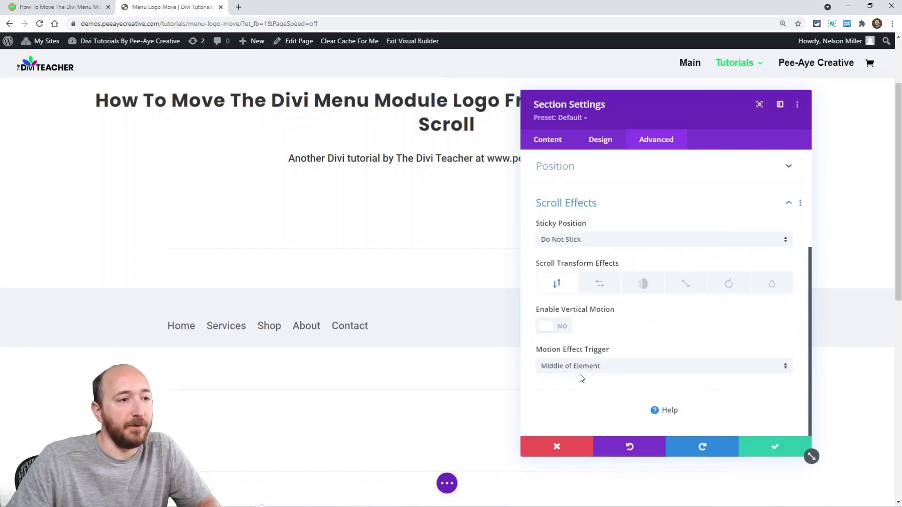
{"action": "left_click", "coordinate": [561, 246]}
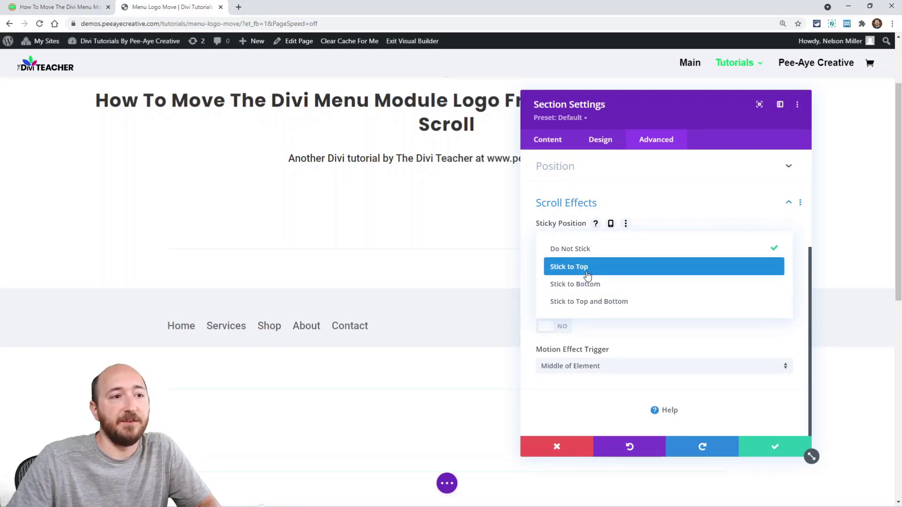
{"action": "left_click", "coordinate": [548, 444]}
{"action": "left_click", "coordinate": [553, 448]}
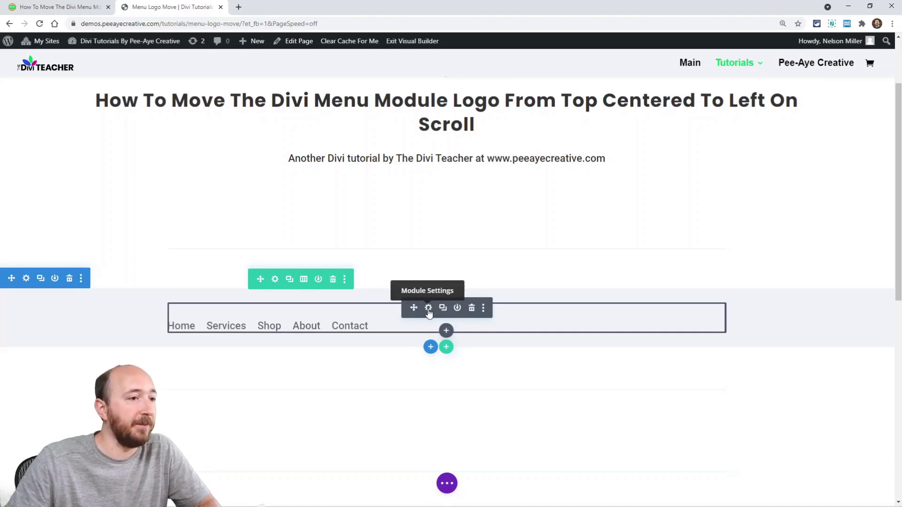
Set the menu module's logo to the dynamic Site Logo
{"action": "left_click", "coordinate": [429, 308]}
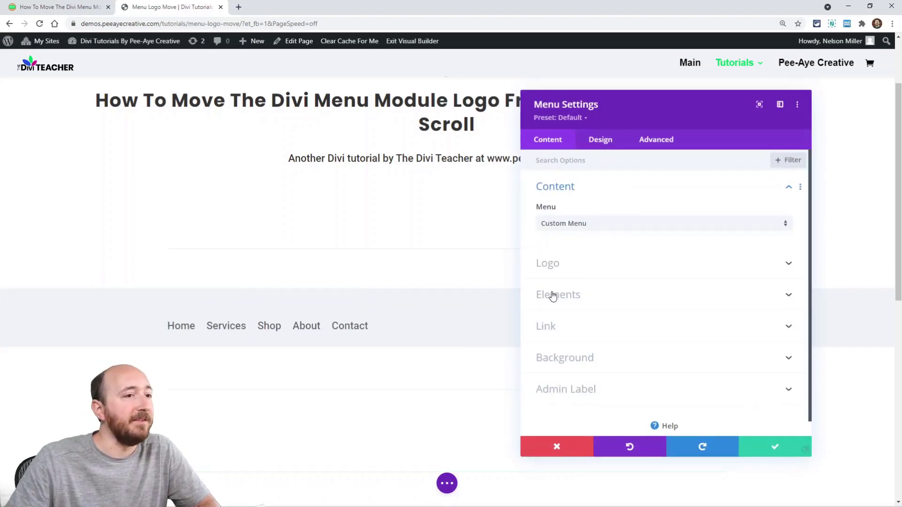
{"action": "left_click", "coordinate": [556, 267]}
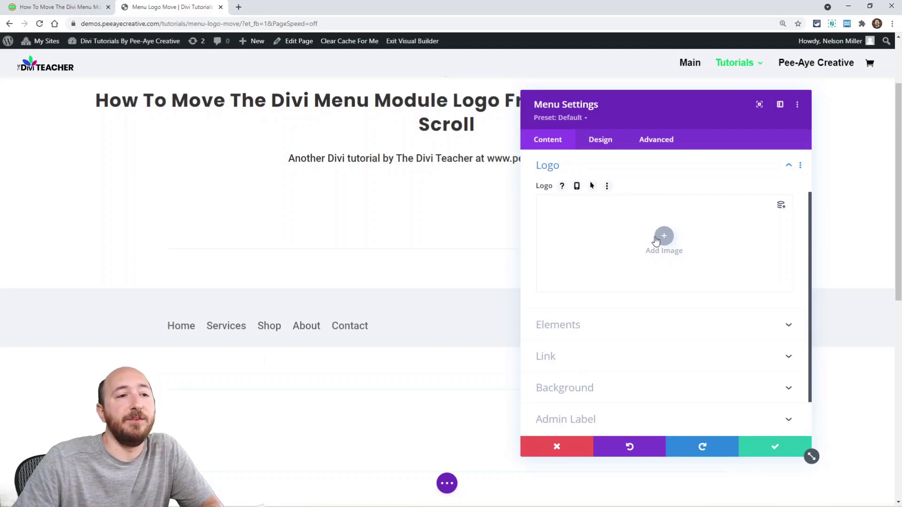
{"action": "left_click", "coordinate": [781, 205]}
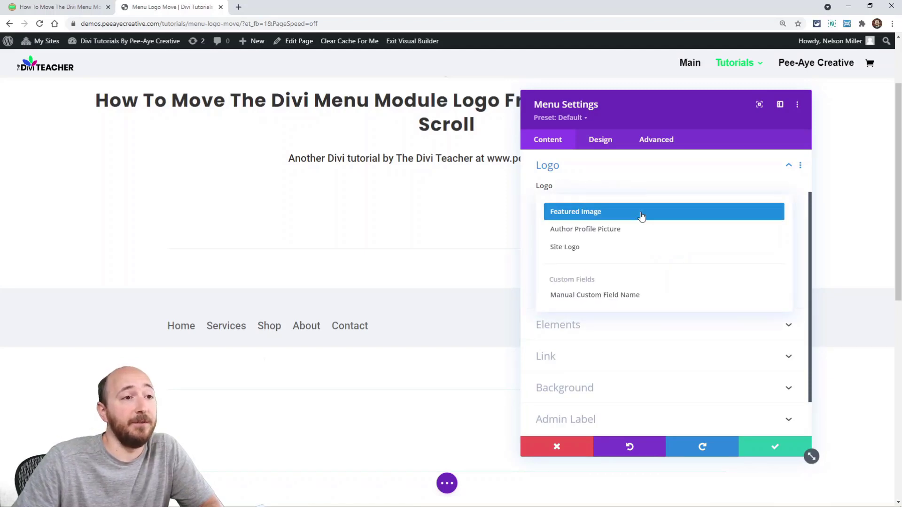
{"action": "left_click", "coordinate": [793, 214]}
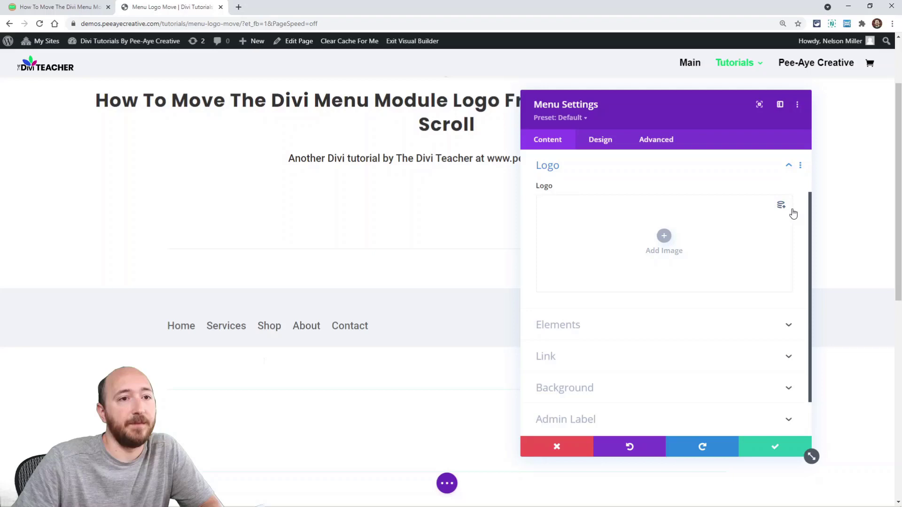
{"action": "left_click", "coordinate": [781, 204]}
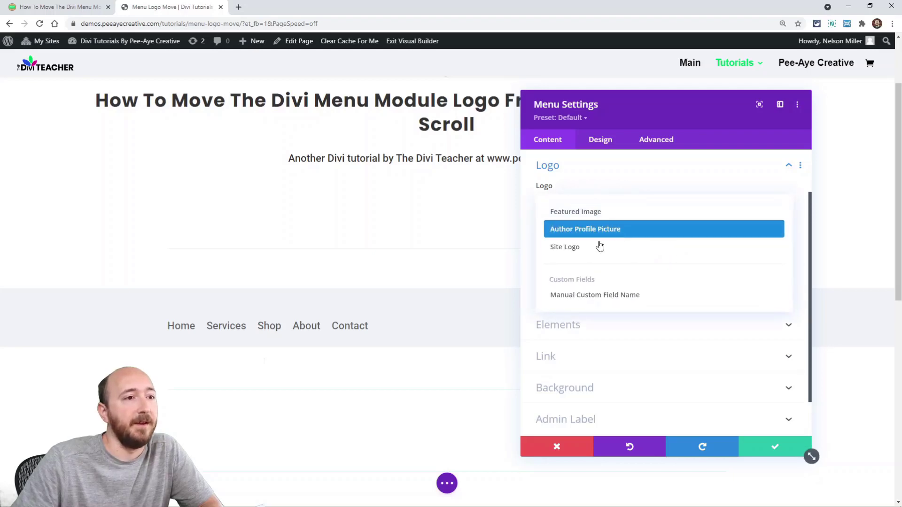
{"action": "left_click", "coordinate": [581, 249]}
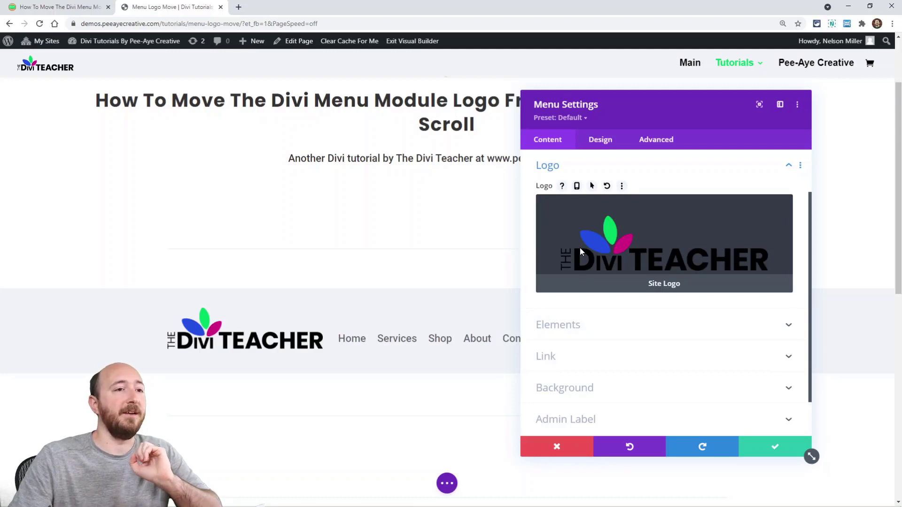
{"action": "mouse_move", "coordinate": [604, 255]}
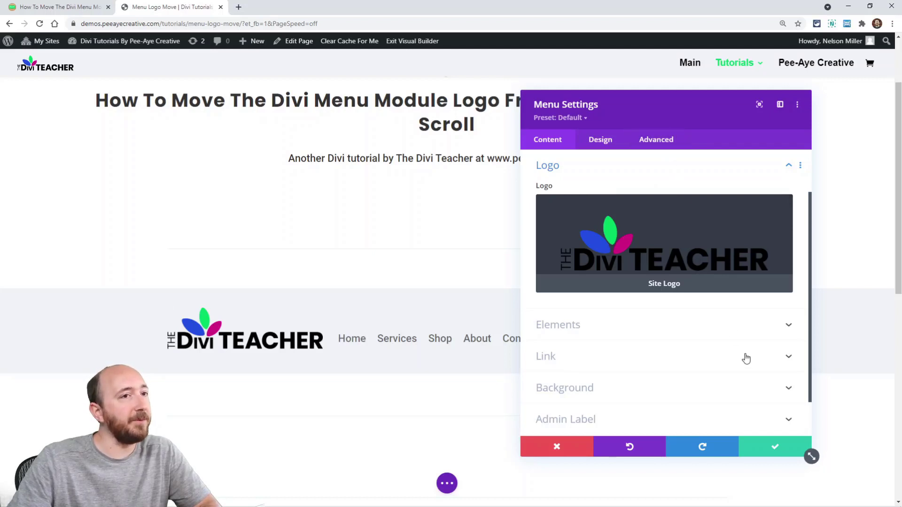
Set the menu's Design > Layout style to Centered and save
{"action": "left_click", "coordinate": [606, 143]}
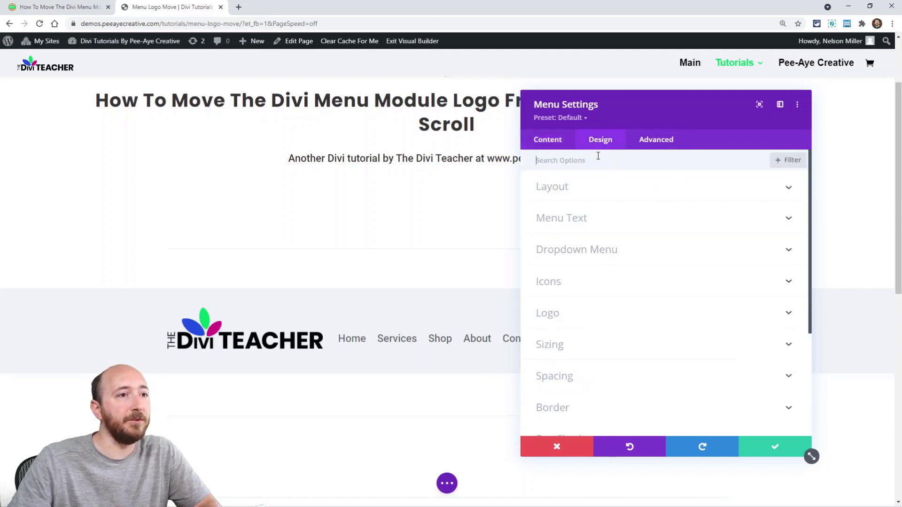
{"action": "left_click", "coordinate": [560, 194]}
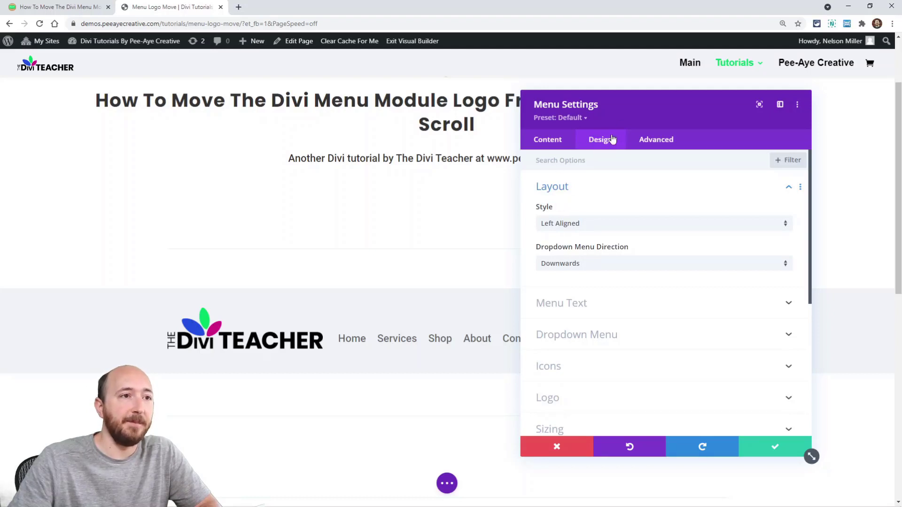
{"action": "left_click", "coordinate": [564, 189]}
{"action": "left_click", "coordinate": [578, 188]}
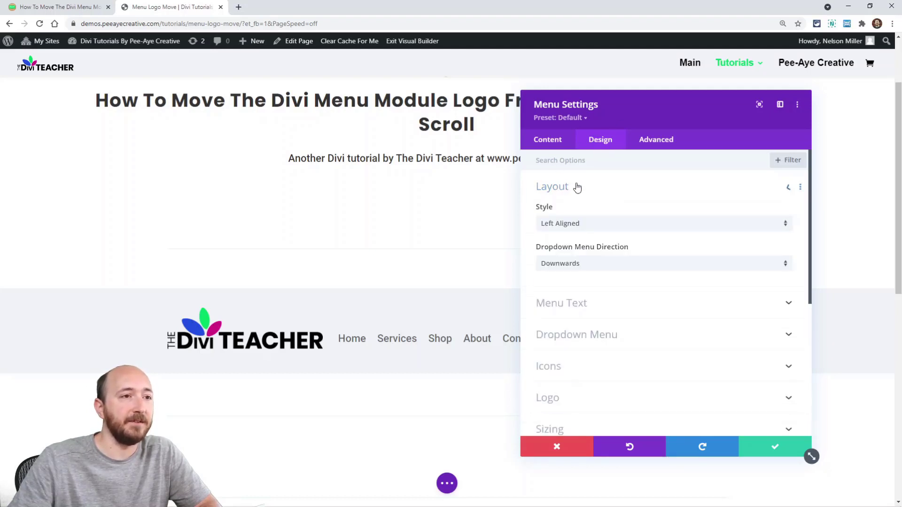
{"action": "left_click", "coordinate": [566, 229]}
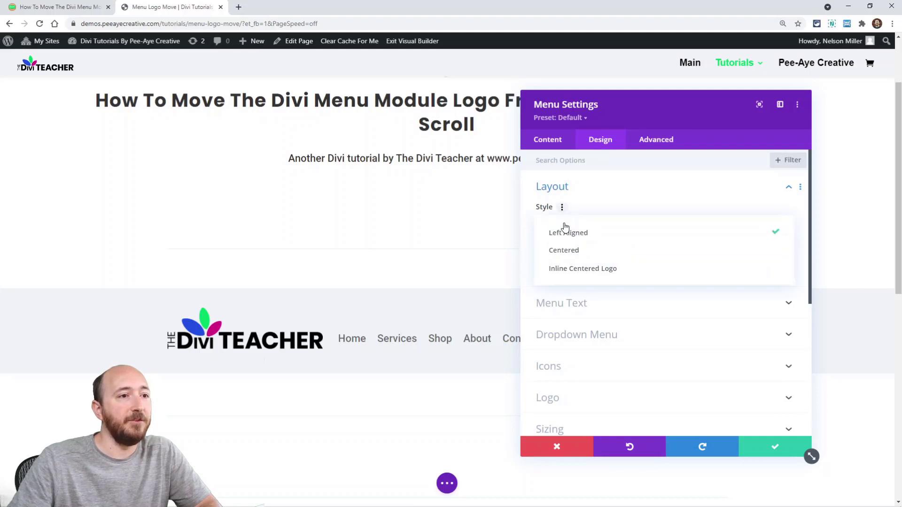
{"action": "left_click", "coordinate": [559, 251]}
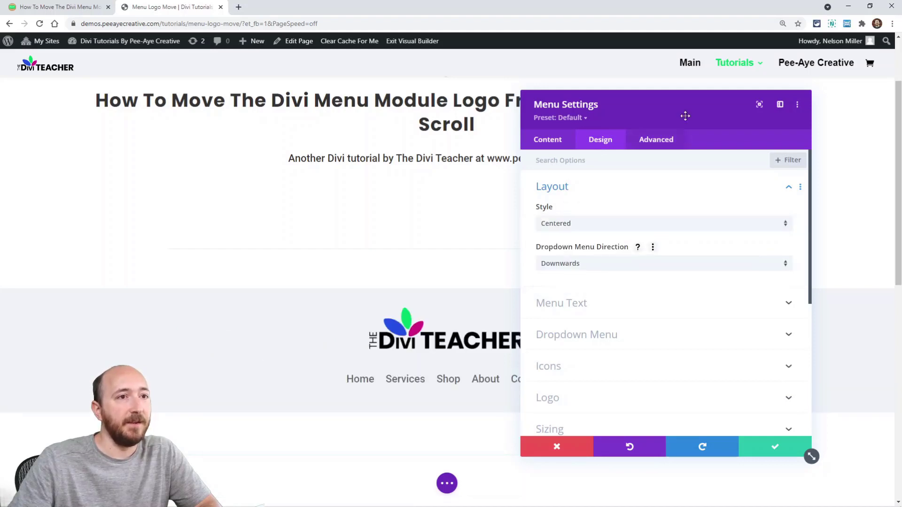
{"action": "left_click", "coordinate": [775, 447]}
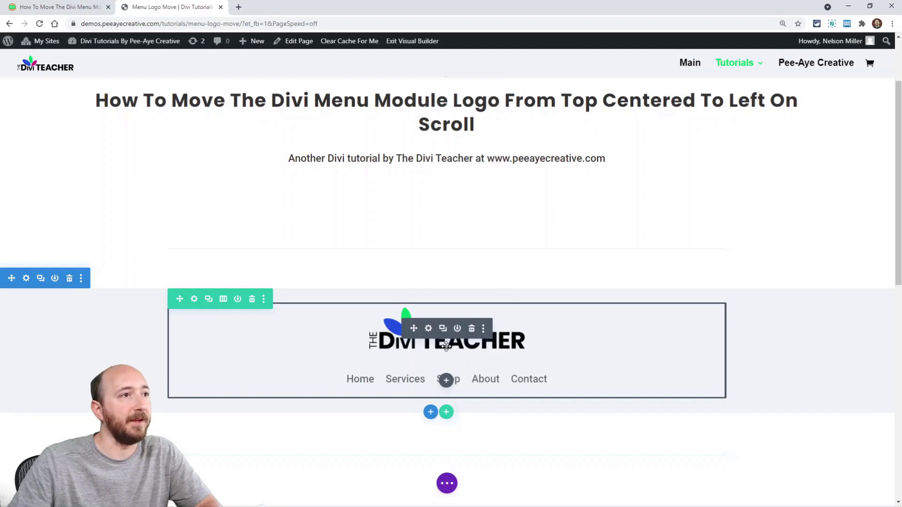
Try the Left Aligned layout style, then revert to Centered and save
{"action": "scroll", "coordinate": [447, 347], "scroll_direction": "down", "scroll_amount": 2}
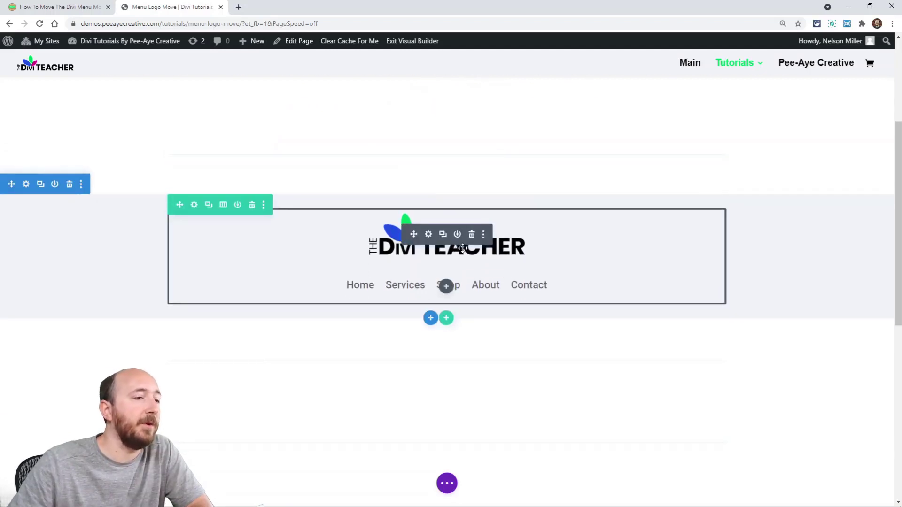
{"action": "left_click", "coordinate": [428, 234]}
{"action": "left_click", "coordinate": [599, 141]}
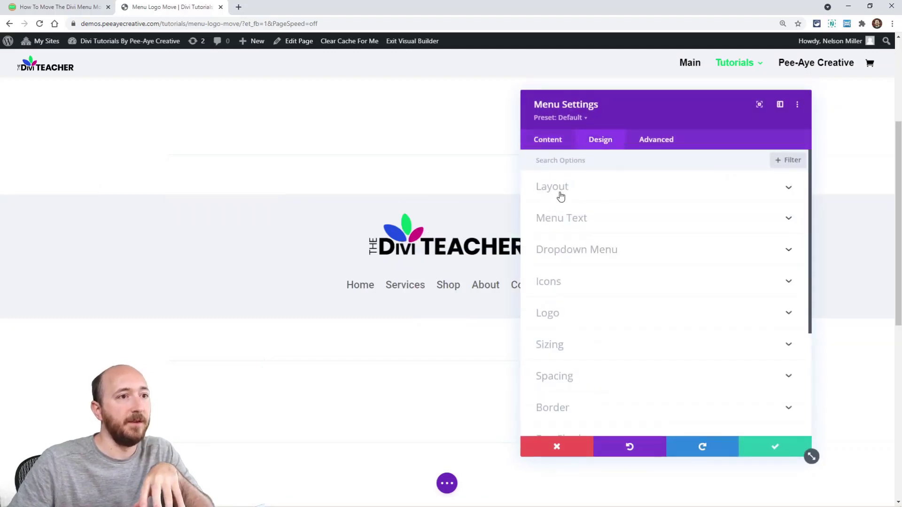
{"action": "left_click", "coordinate": [570, 227]}
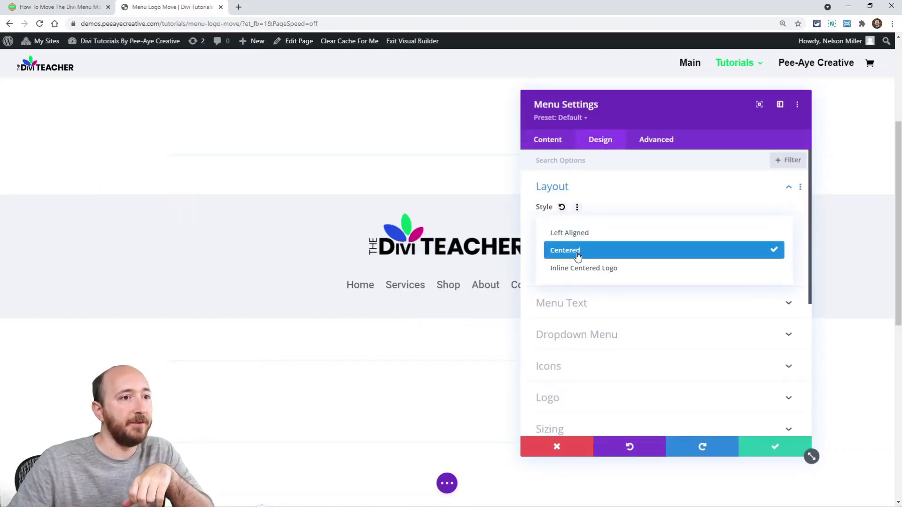
{"action": "left_click", "coordinate": [574, 237]}
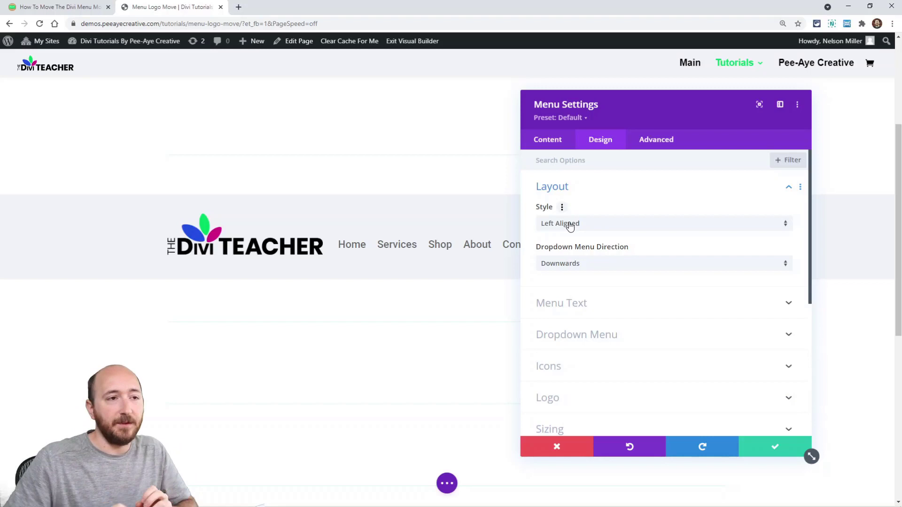
{"action": "left_click", "coordinate": [570, 226]}
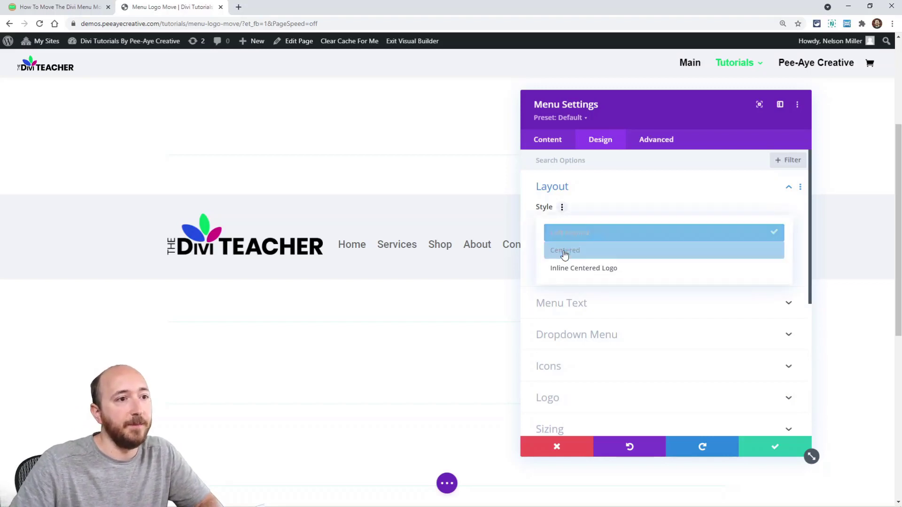
{"action": "left_click", "coordinate": [565, 253]}
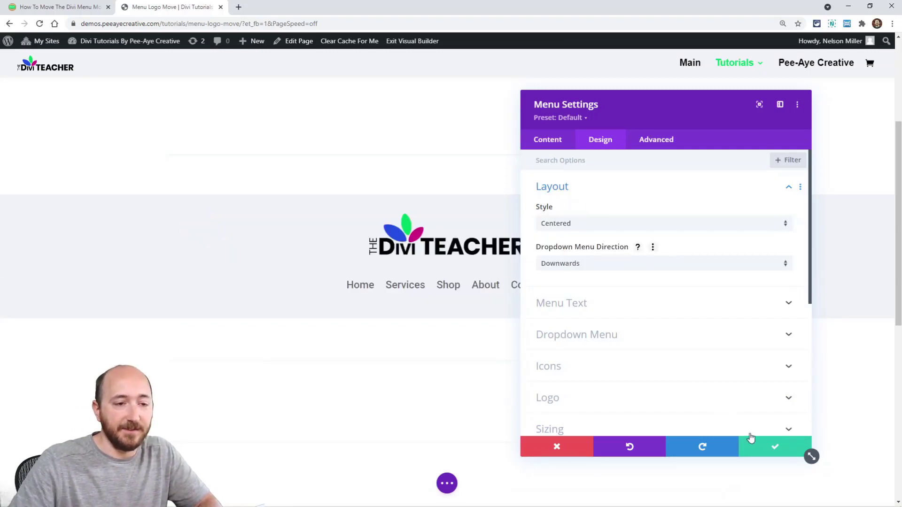
{"action": "left_click", "coordinate": [763, 446]}
{"action": "mouse_move", "coordinate": [709, 425]}
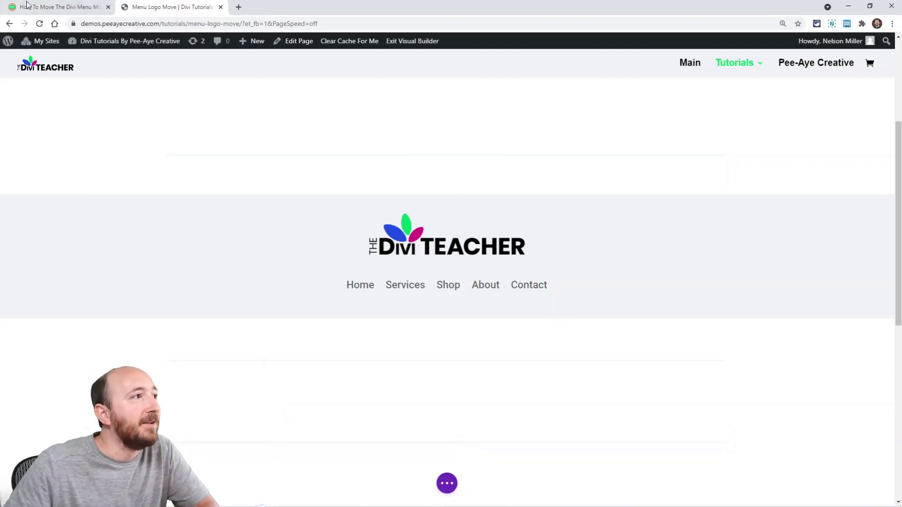
Copy the class name pa-menu-logo-position from the article's Add Custom CSS Class step
{"action": "left_click", "coordinate": [56, 7]}
{"action": "scroll", "coordinate": [238, 238], "scroll_direction": "down", "scroll_amount": 4}
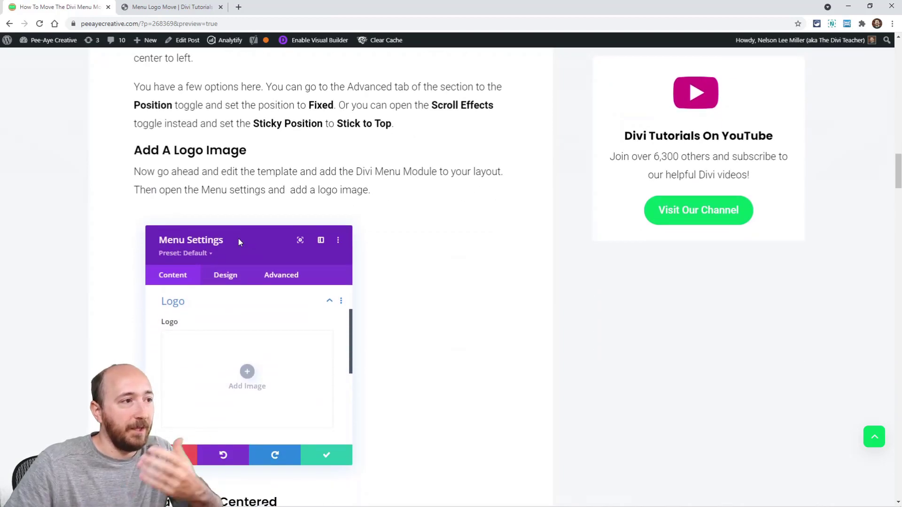
{"action": "scroll", "coordinate": [310, 246], "scroll_direction": "down", "scroll_amount": 5}
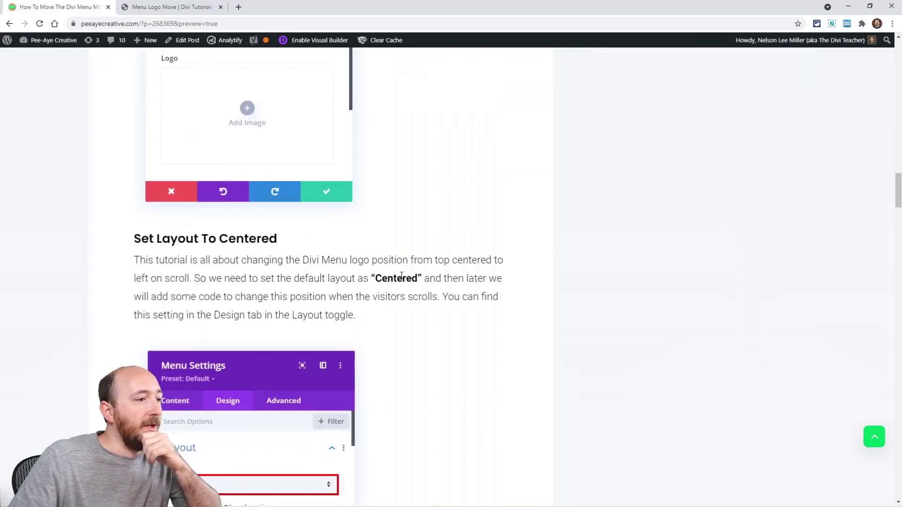
{"action": "scroll", "coordinate": [397, 275], "scroll_direction": "down", "scroll_amount": 3}
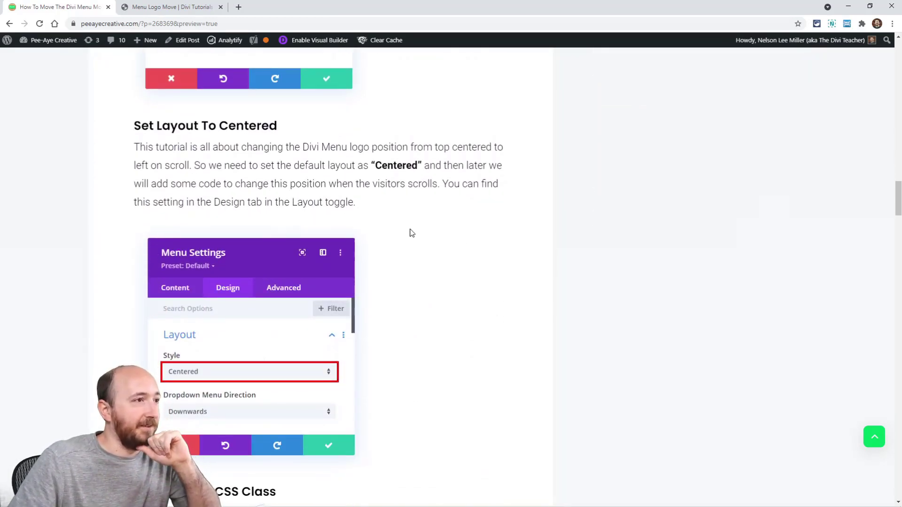
{"action": "scroll", "coordinate": [417, 247], "scroll_direction": "down", "scroll_amount": 4}
{"action": "scroll", "coordinate": [438, 244], "scroll_direction": "down", "scroll_amount": 3}
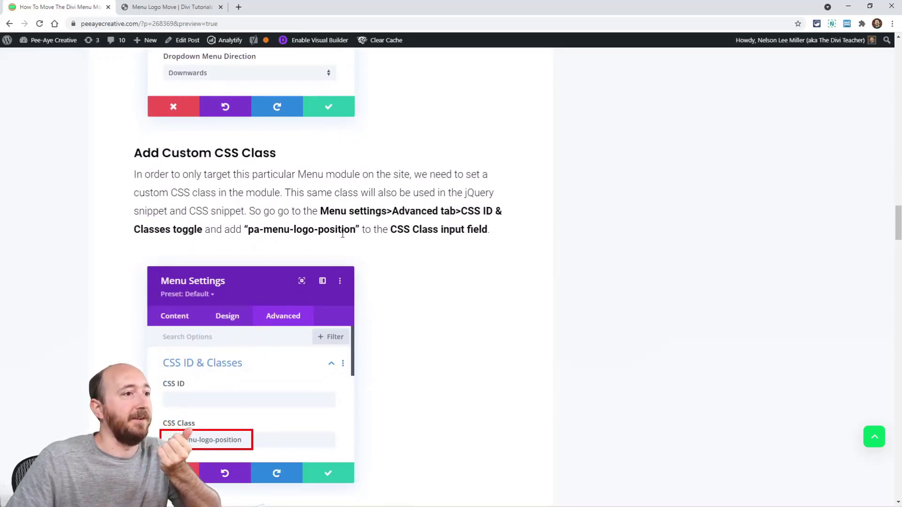
{"action": "scroll", "coordinate": [394, 248], "scroll_direction": "down", "scroll_amount": 2}
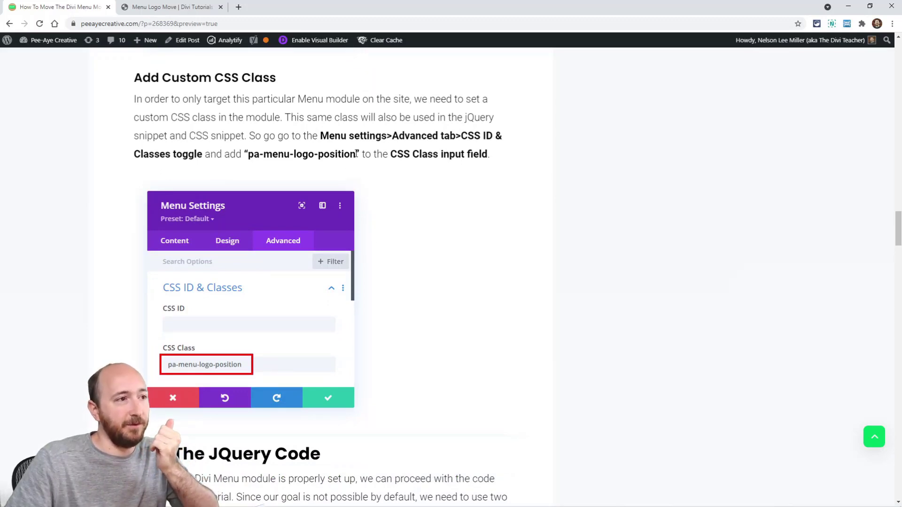
{"action": "left_click_drag", "start_coordinate": [357, 154], "coordinate": [249, 155]}
{"action": "key", "text": "ctrl+c"}
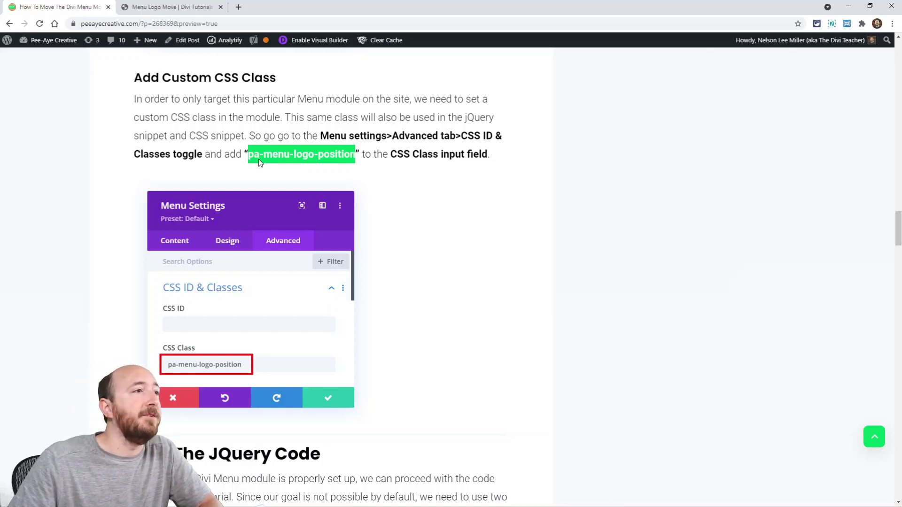
{"action": "left_click", "coordinate": [188, 7]}
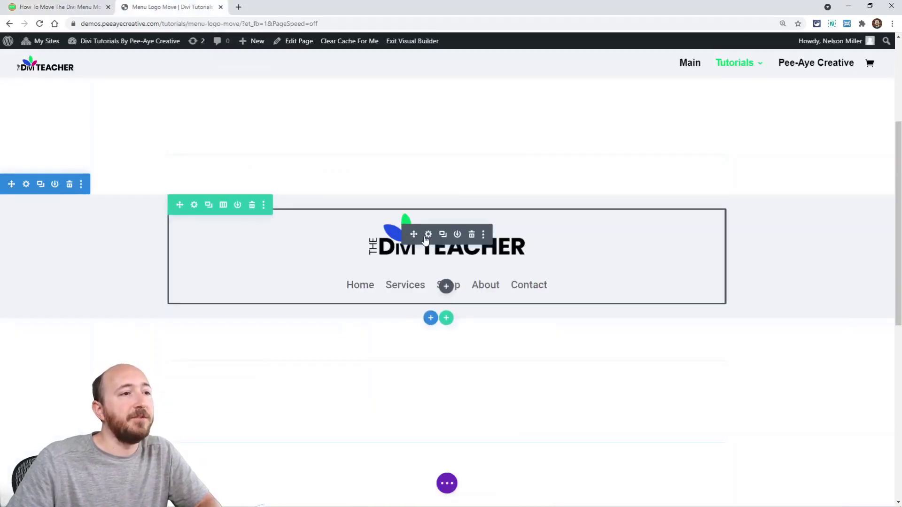
Paste pa-menu-logo-position into the menu's Advanced > CSS Class field and save
{"action": "left_click", "coordinate": [428, 234]}
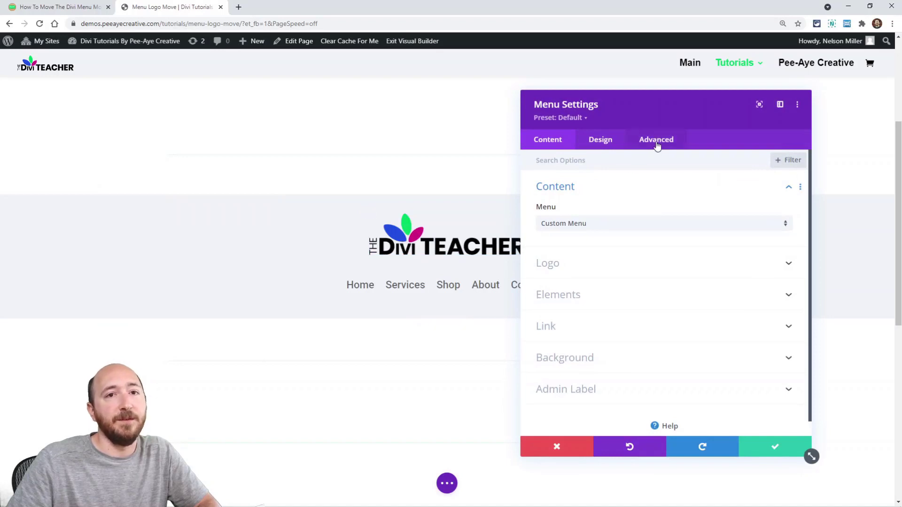
{"action": "left_click", "coordinate": [656, 144]}
{"action": "left_click", "coordinate": [572, 190]}
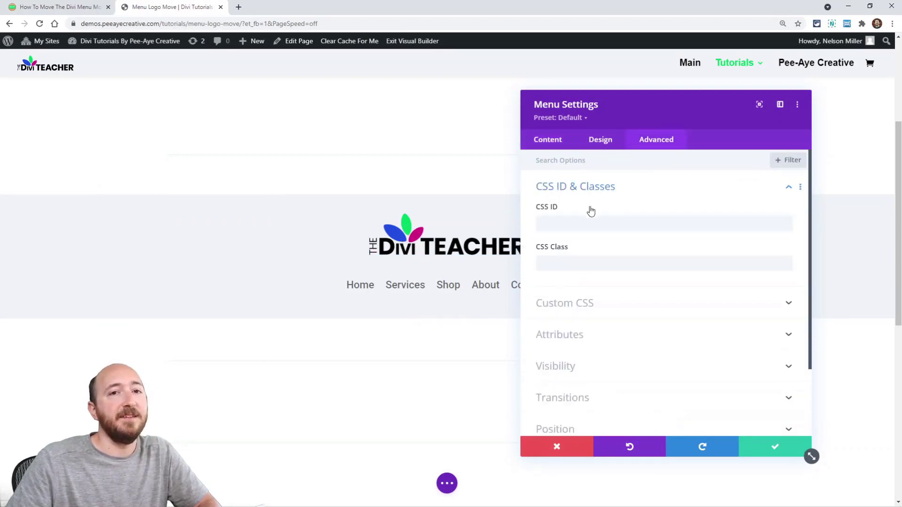
{"action": "left_click", "coordinate": [559, 266]}
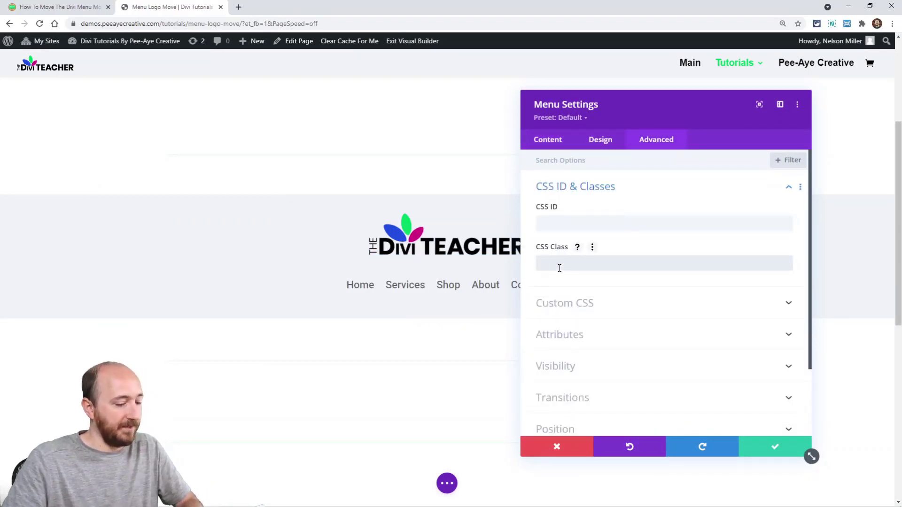
{"action": "key", "text": "ctrl+v"}
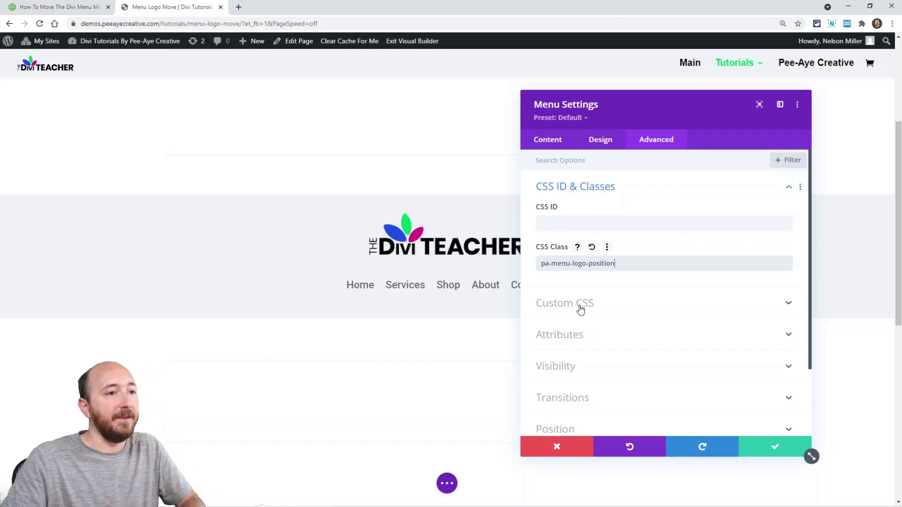
{"action": "left_click", "coordinate": [776, 448]}
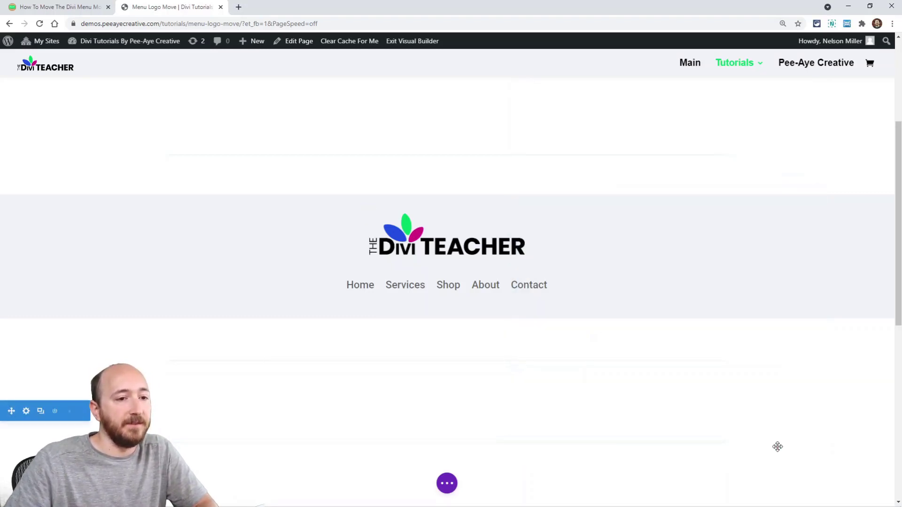
Copy the jQuery snippet from the article's Add The JQuery Code section
{"action": "left_click", "coordinate": [36, 5]}
{"action": "scroll", "coordinate": [382, 310], "scroll_direction": "down", "scroll_amount": 3}
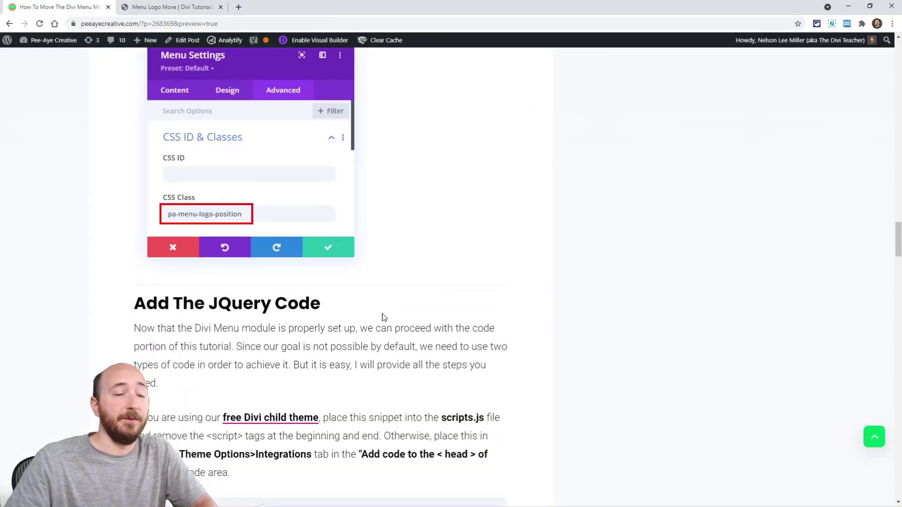
{"action": "scroll", "coordinate": [383, 318], "scroll_direction": "down", "scroll_amount": 4}
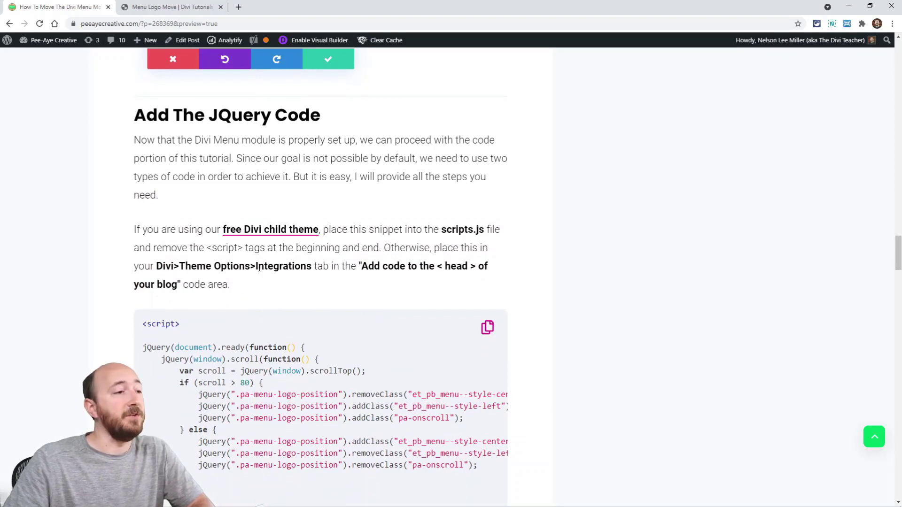
{"action": "scroll", "coordinate": [263, 272], "scroll_direction": "down", "scroll_amount": 2}
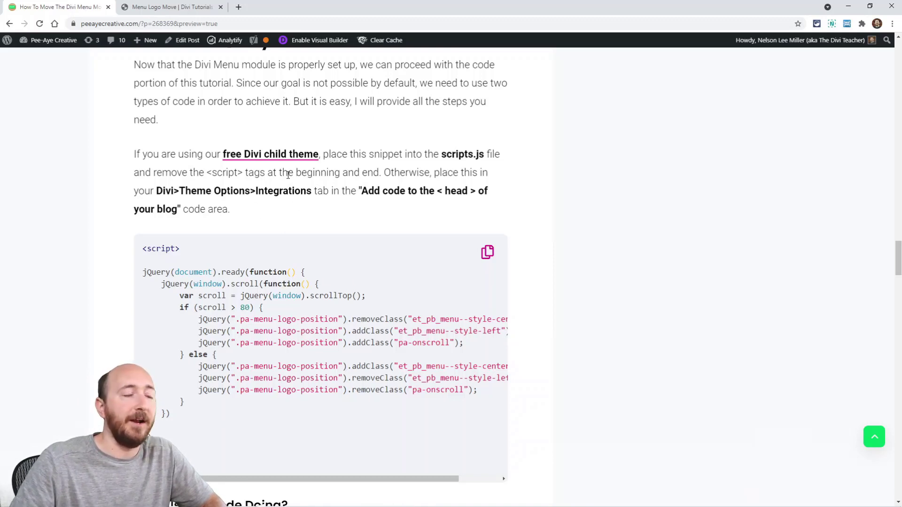
{"action": "scroll", "coordinate": [261, 178], "scroll_direction": "down", "scroll_amount": 1}
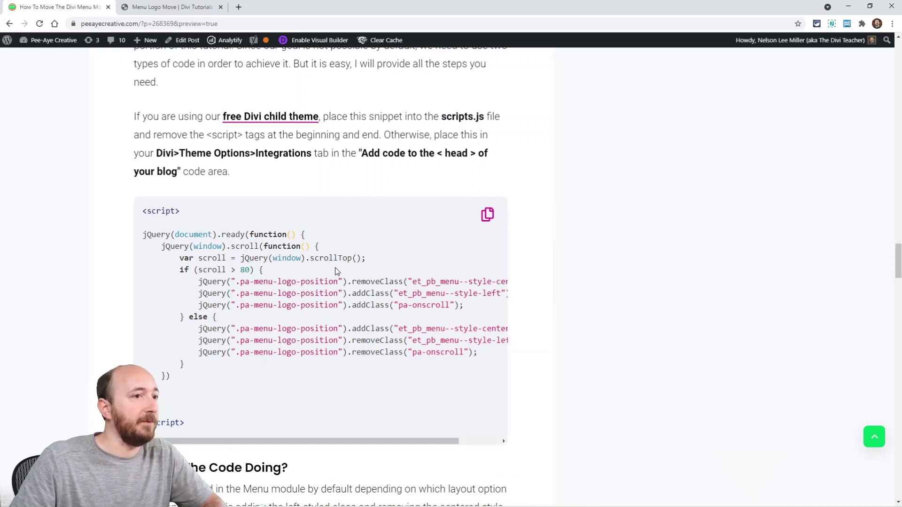
{"action": "left_click", "coordinate": [487, 215]}
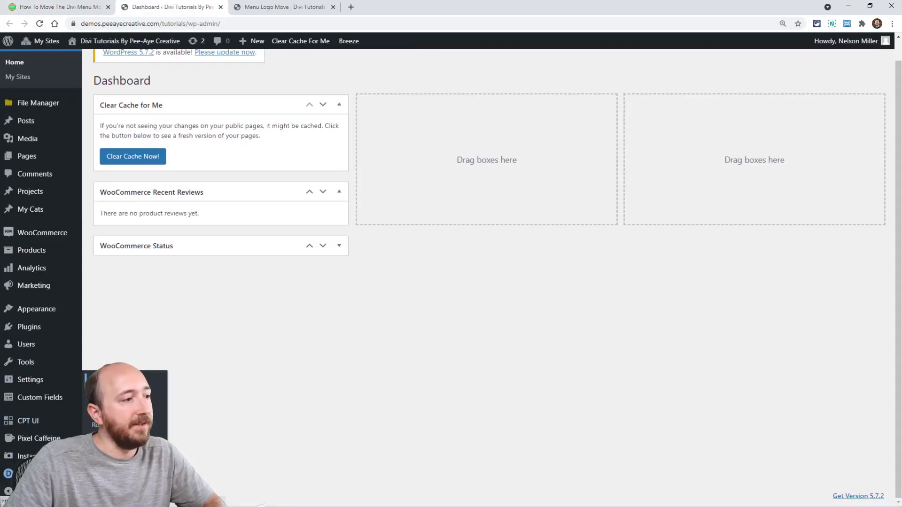
Paste the jQuery script into Divi Theme Options > Integration 'Add code to the <head>'
{"action": "left_click", "coordinate": [28, 473]}
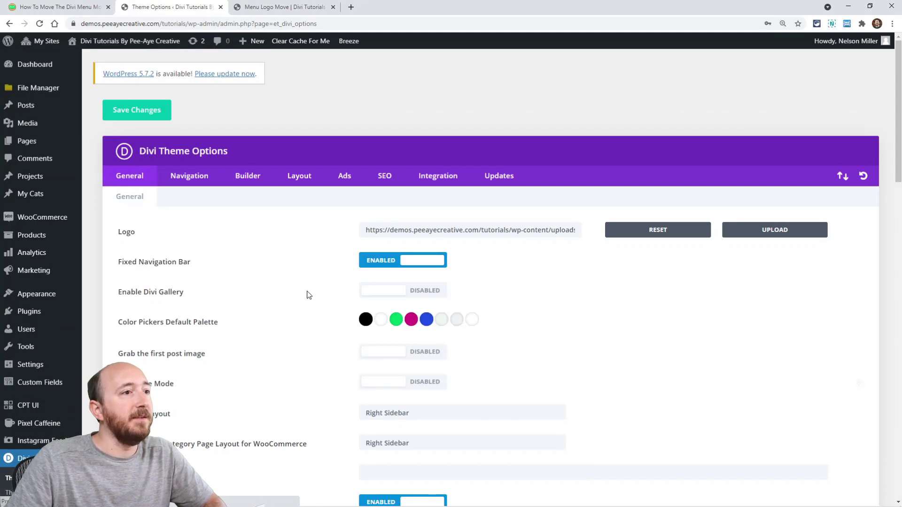
{"action": "left_click", "coordinate": [454, 181]}
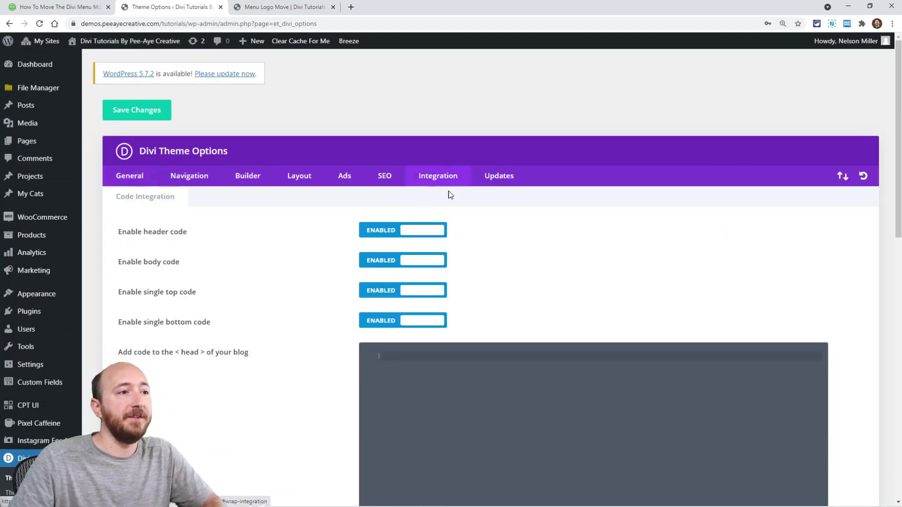
{"action": "scroll", "coordinate": [275, 253], "scroll_direction": "down", "scroll_amount": 2}
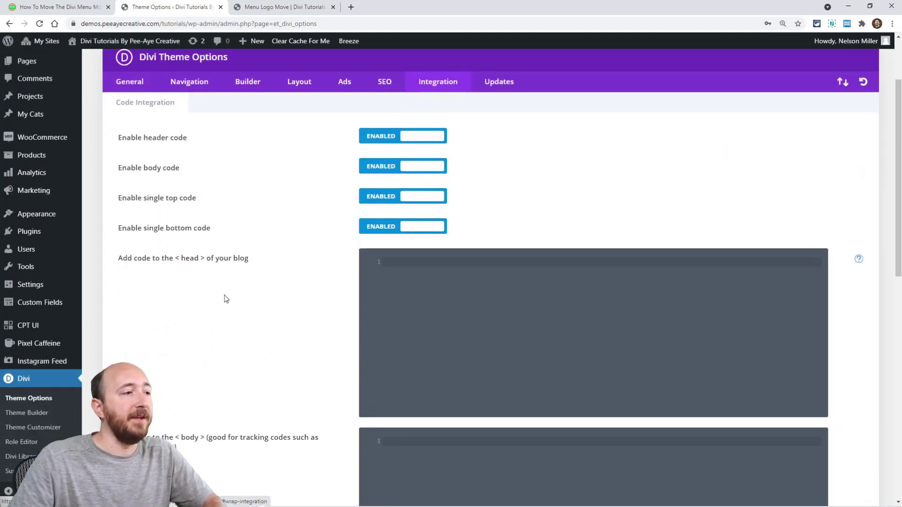
{"action": "left_click", "coordinate": [411, 266]}
{"action": "key", "text": "ctrl+v"}
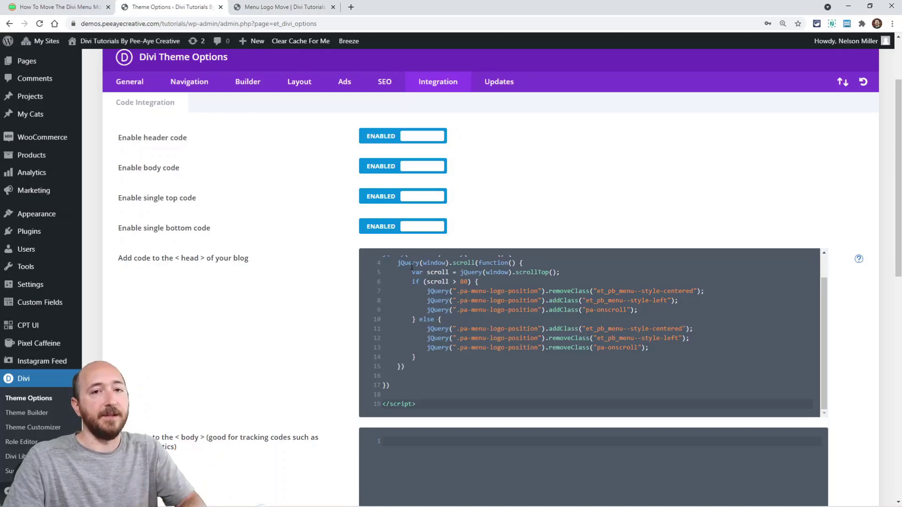
{"action": "scroll", "coordinate": [454, 282], "scroll_direction": "up", "scroll_amount": 2}
{"action": "scroll", "coordinate": [468, 305], "scroll_direction": "down", "scroll_amount": 2}
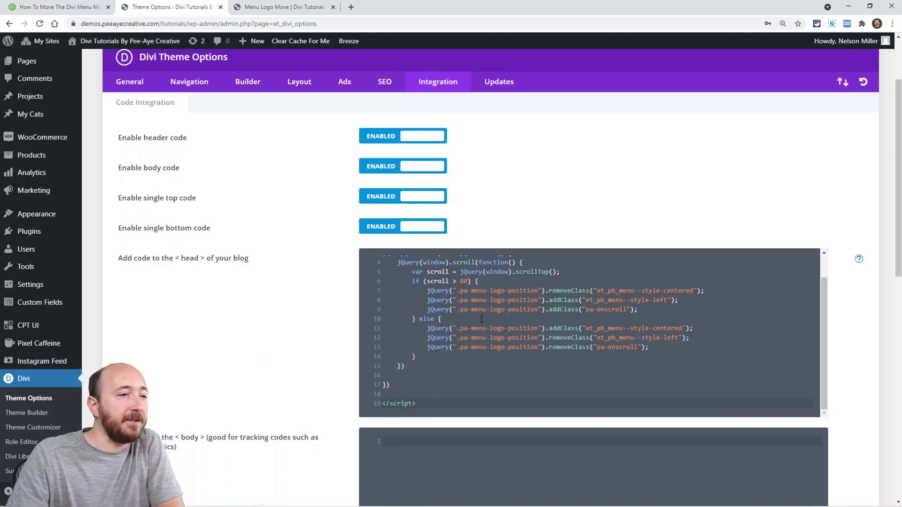
{"action": "scroll", "coordinate": [451, 330], "scroll_direction": "up", "scroll_amount": 1}
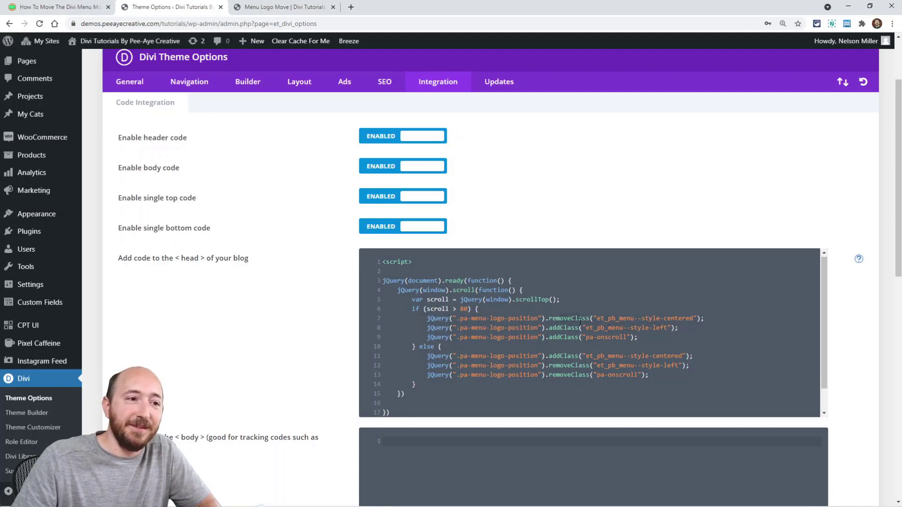
Review script lines 8 and 11 and the pa-onscroll class, then save Theme Options
{"action": "left_click", "coordinate": [549, 328]}
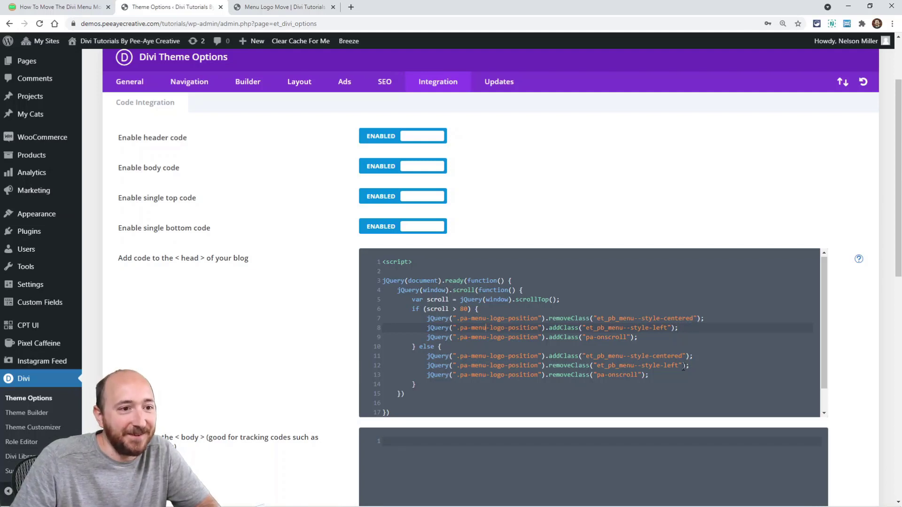
{"action": "left_click", "coordinate": [620, 358]}
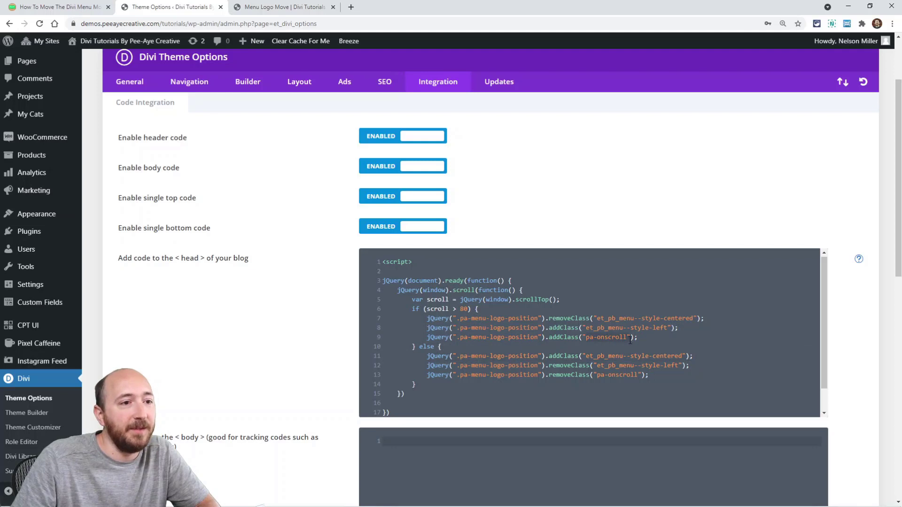
{"action": "left_click", "coordinate": [599, 338]}
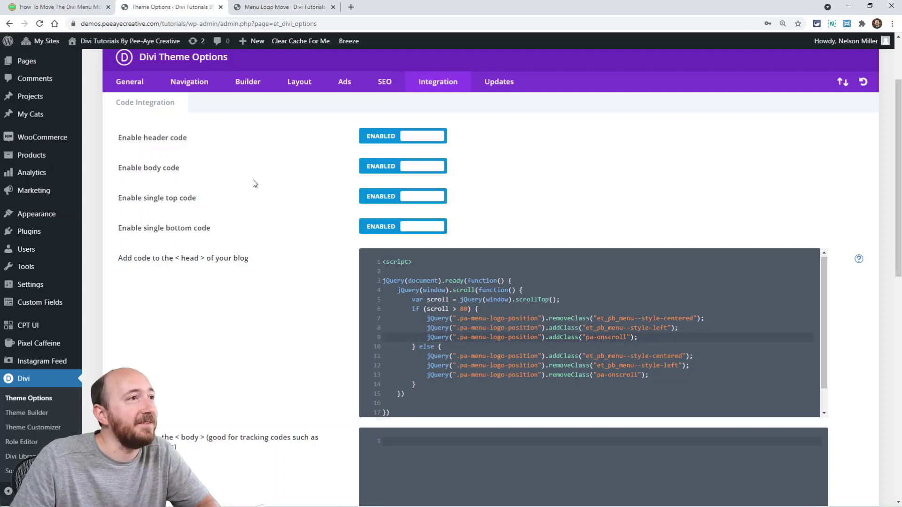
{"action": "scroll", "coordinate": [254, 248], "scroll_direction": "up", "scroll_amount": 2}
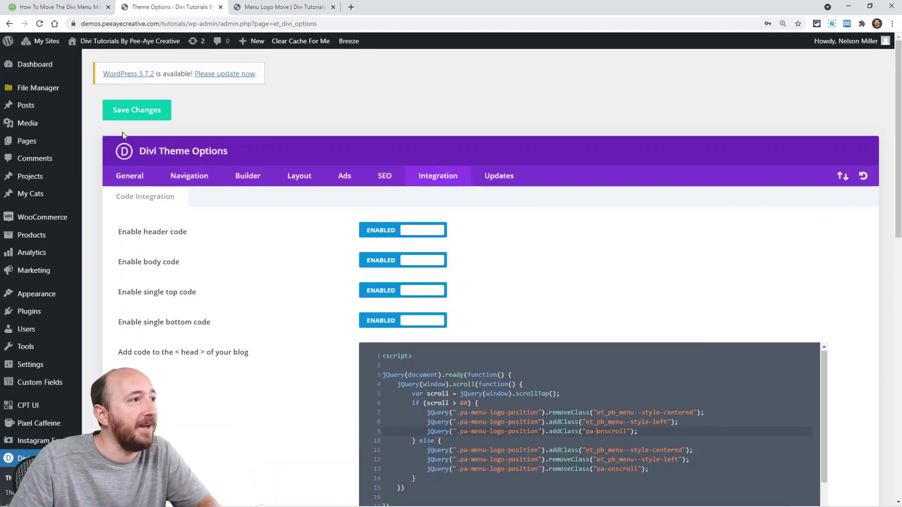
{"action": "left_click", "coordinate": [123, 111]}
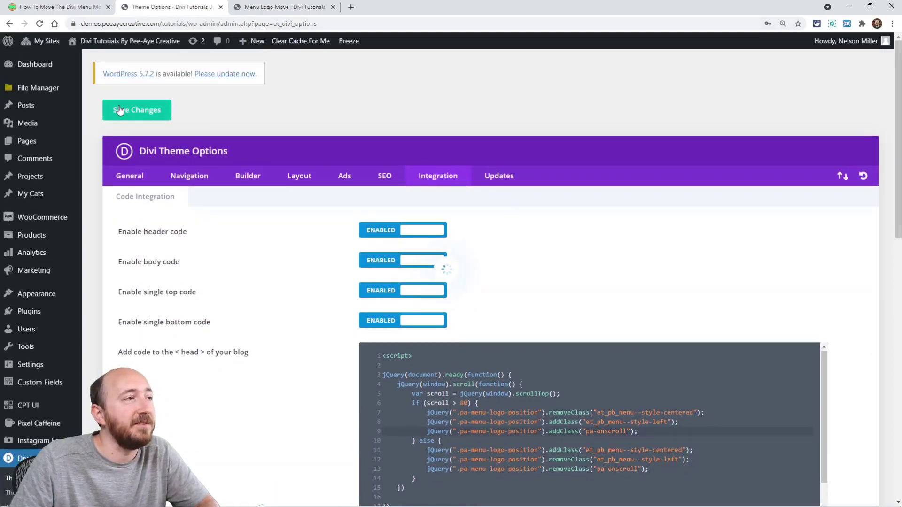
{"action": "key", "text": "ctrl+shift+Tab"}
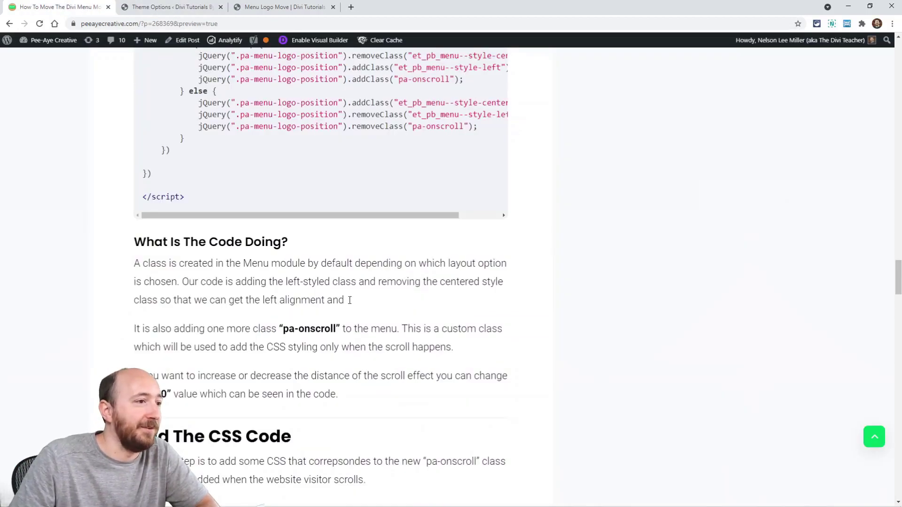
Copy the pa-onscroll CSS snippet from the article's Add The CSS Code section
{"action": "scroll", "coordinate": [317, 303], "scroll_direction": "down", "scroll_amount": 1}
{"action": "scroll", "coordinate": [315, 306], "scroll_direction": "down", "scroll_amount": 1}
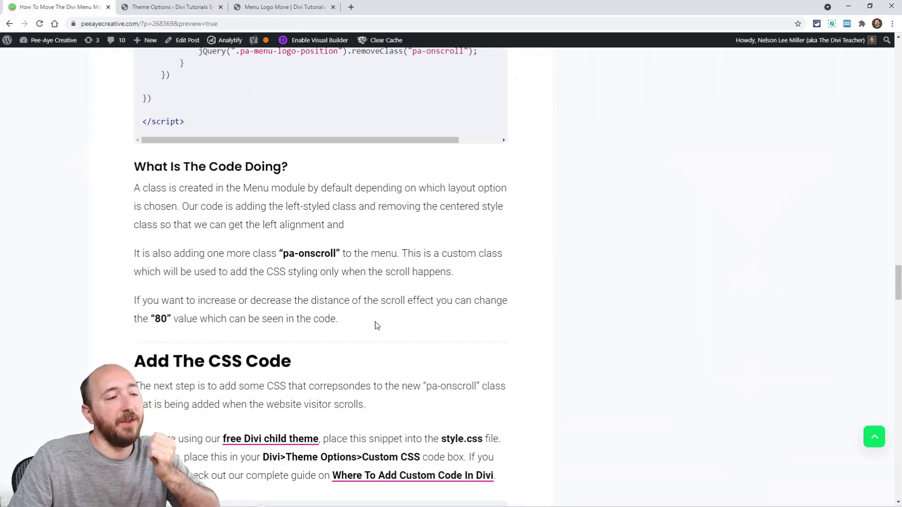
{"action": "scroll", "coordinate": [375, 324], "scroll_direction": "down", "scroll_amount": 3}
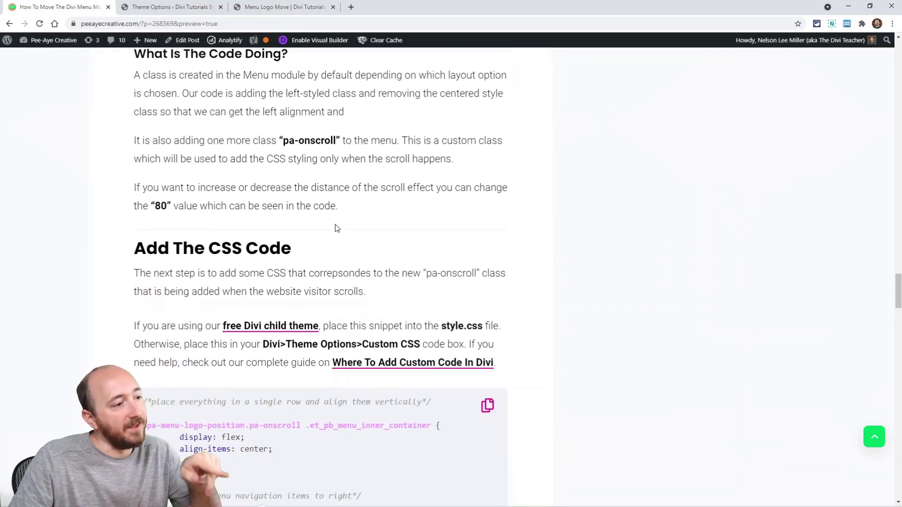
{"action": "scroll", "coordinate": [349, 253], "scroll_direction": "down", "scroll_amount": 2}
{"action": "scroll", "coordinate": [343, 270], "scroll_direction": "down", "scroll_amount": 1}
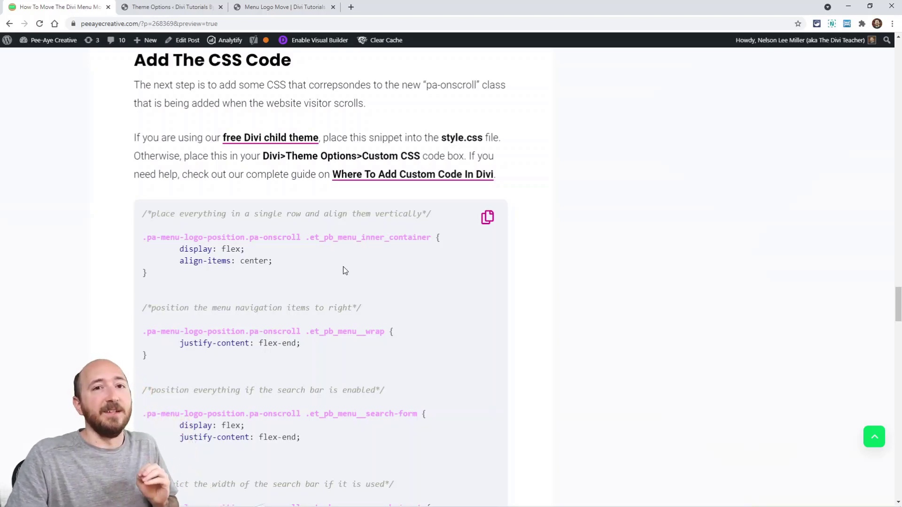
{"action": "scroll", "coordinate": [301, 267], "scroll_direction": "up", "scroll_amount": 2}
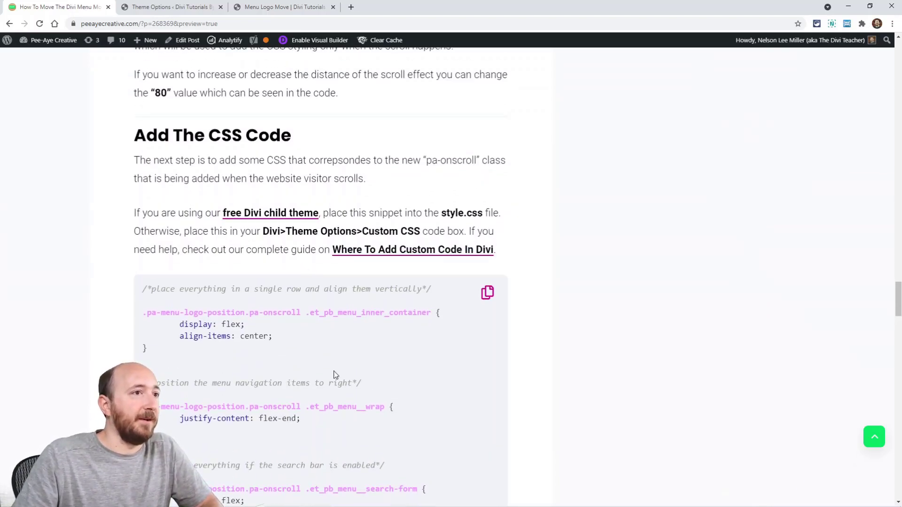
{"action": "scroll", "coordinate": [335, 375], "scroll_direction": "up", "scroll_amount": 1}
{"action": "scroll", "coordinate": [471, 266], "scroll_direction": "down", "scroll_amount": 2}
{"action": "left_click", "coordinate": [487, 260]}
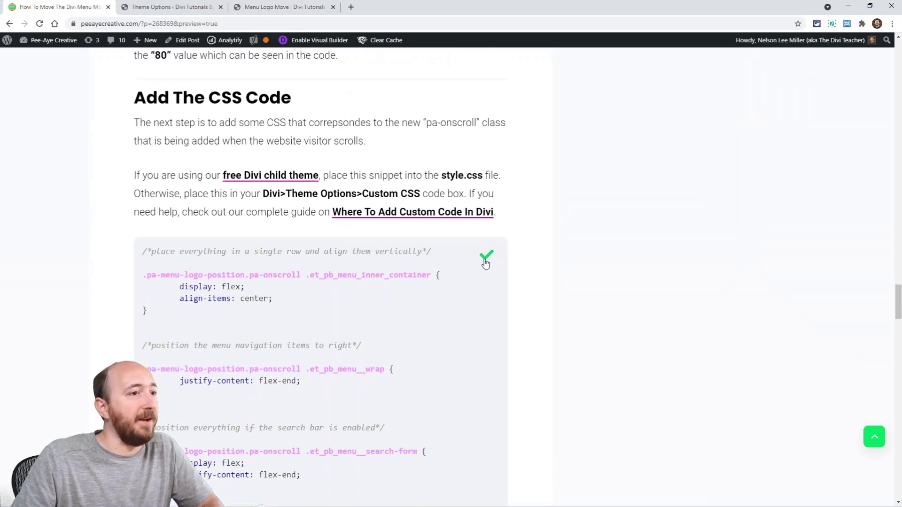
{"action": "scroll", "coordinate": [404, 294], "scroll_direction": "down", "scroll_amount": 3}
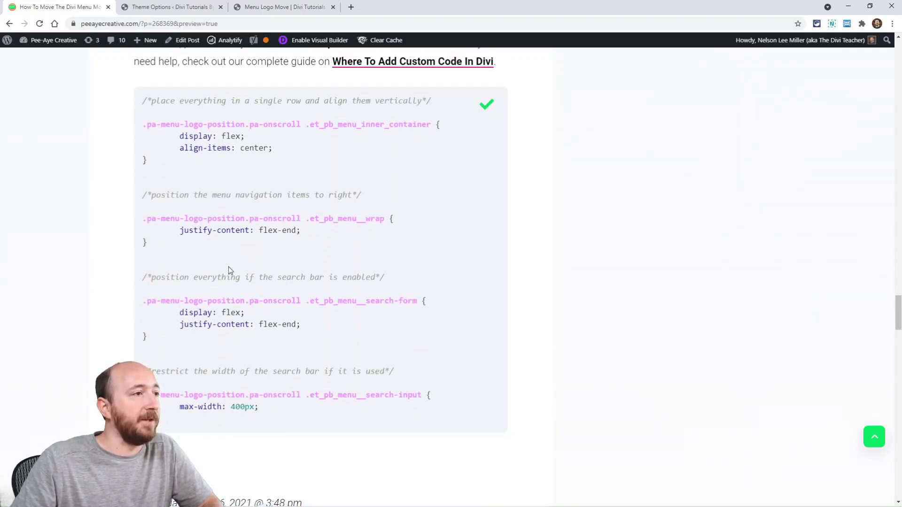
{"action": "scroll", "coordinate": [238, 296], "scroll_direction": "up", "scroll_amount": 3}
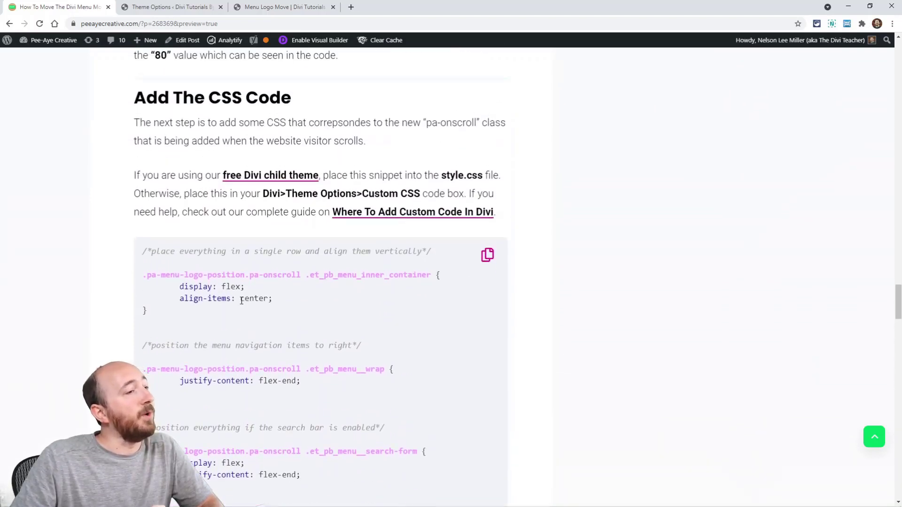
Paste the pa-onscroll CSS at the end of the General tab's Custom CSS and save the theme options
{"action": "left_click", "coordinate": [167, 7]}
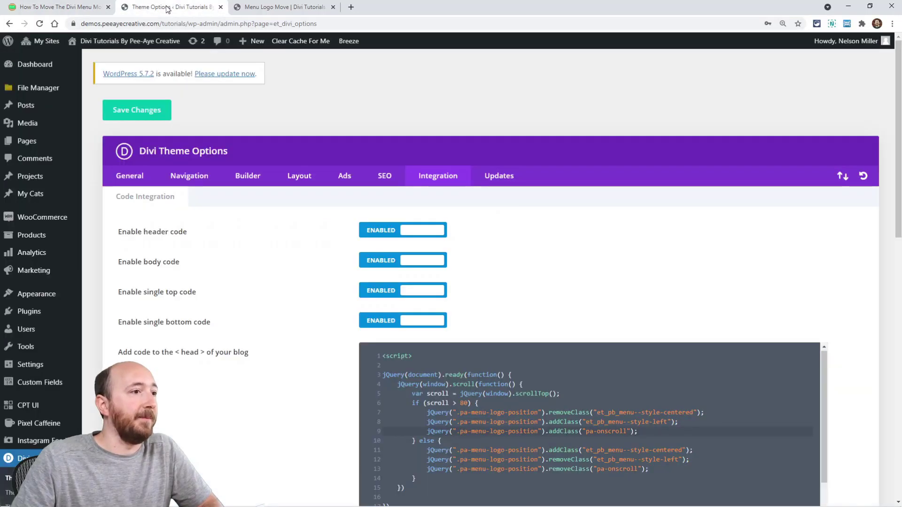
{"action": "left_click", "coordinate": [147, 181]}
{"action": "scroll", "coordinate": [257, 312], "scroll_direction": "down", "scroll_amount": 15}
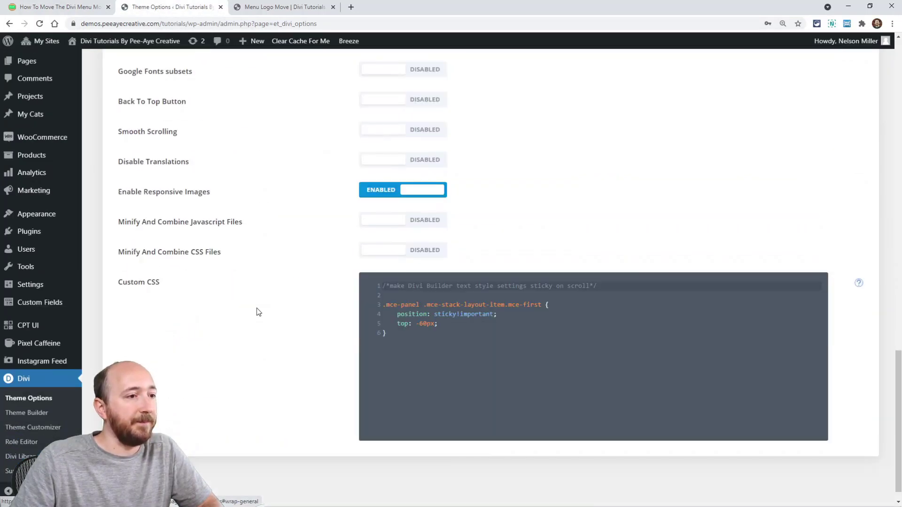
{"action": "left_click", "coordinate": [412, 345]}
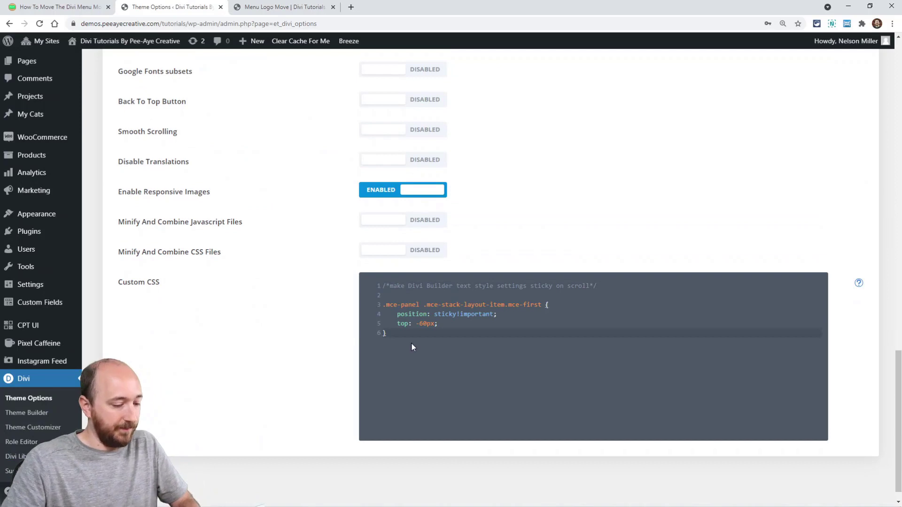
{"action": "key", "text": "Return"}
{"action": "key", "text": "Return"}
{"action": "key", "text": "ctrl+v"}
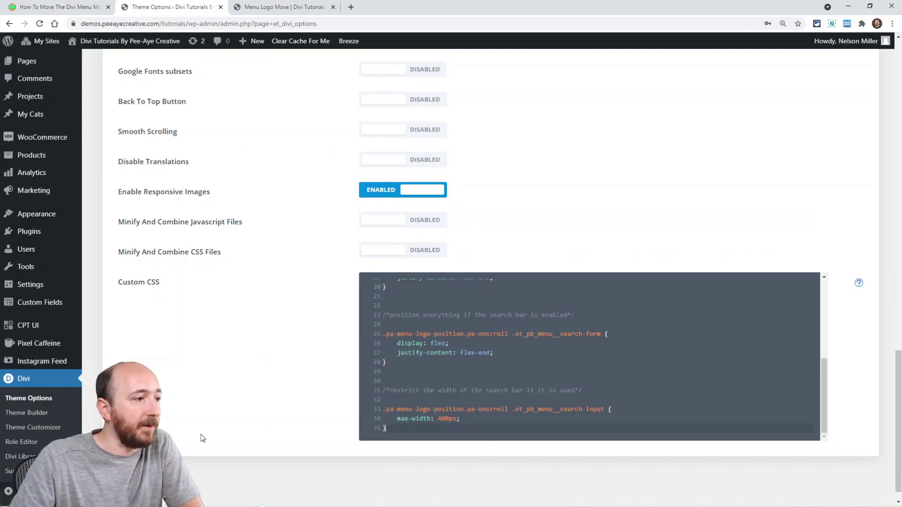
{"action": "key", "text": "ctrl+s"}
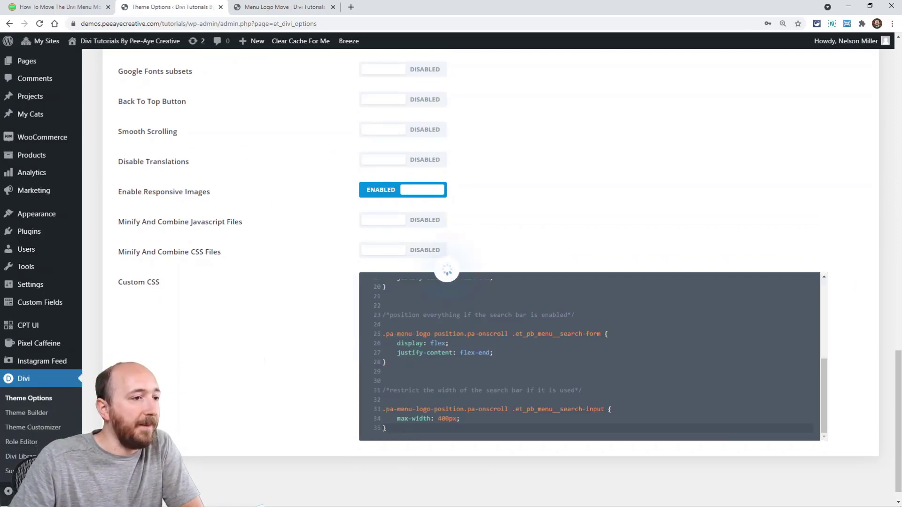
{"action": "left_click", "coordinate": [259, 7]}
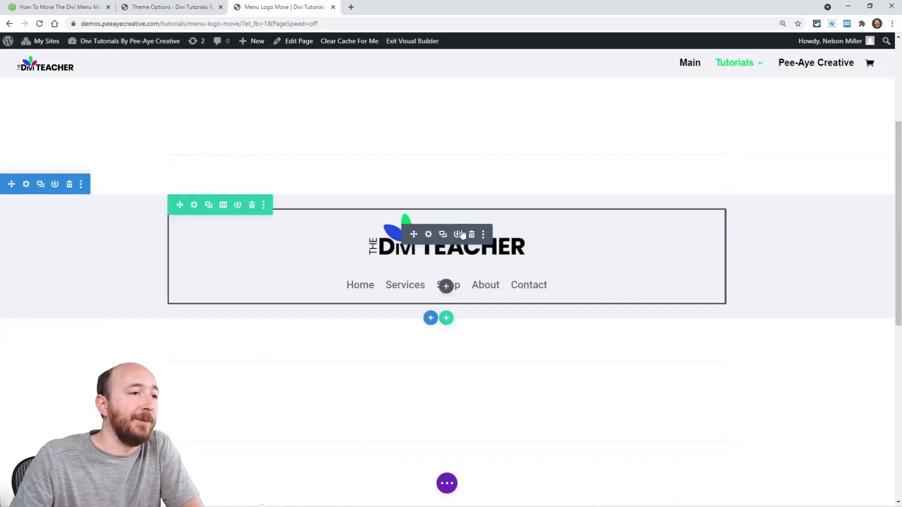
Exit the Visual Builder, choosing Save & Exit to keep the Menu Logo Move page changes
{"action": "left_click", "coordinate": [407, 41]}
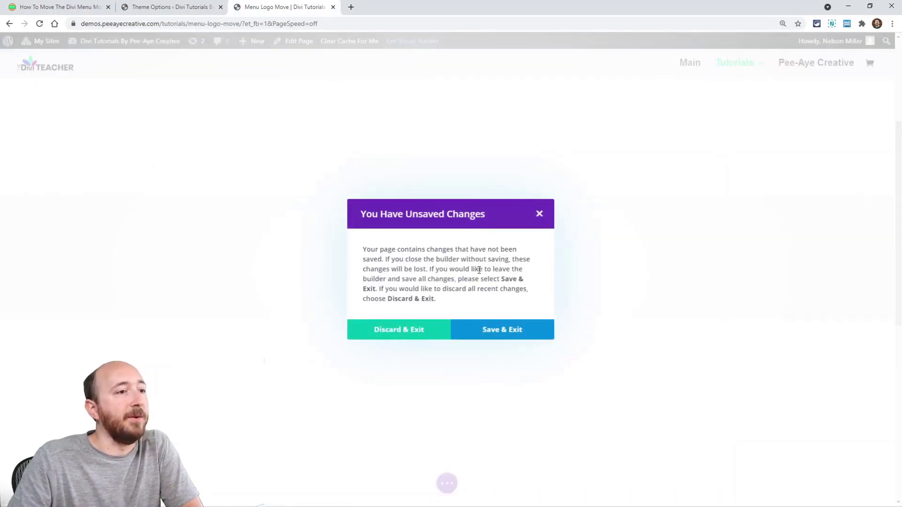
{"action": "left_click", "coordinate": [503, 334]}
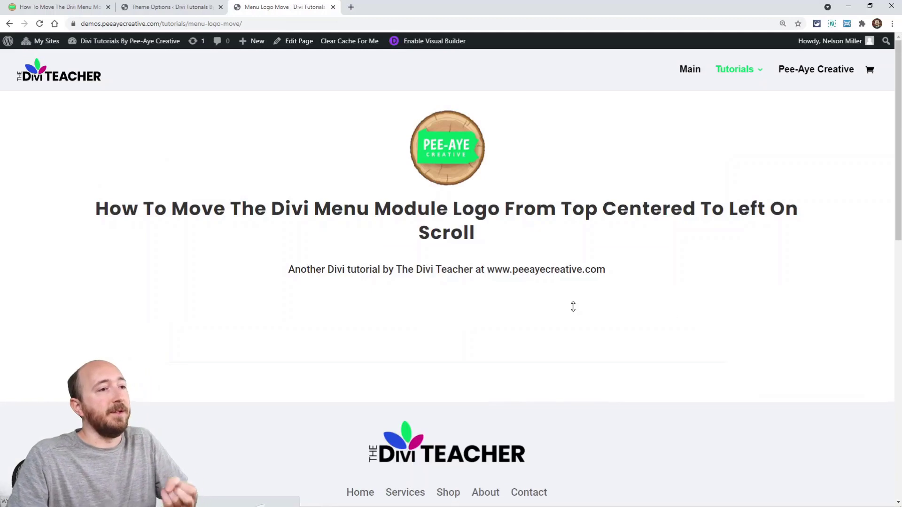
{"action": "scroll", "coordinate": [441, 284], "scroll_direction": "down", "scroll_amount": 5}
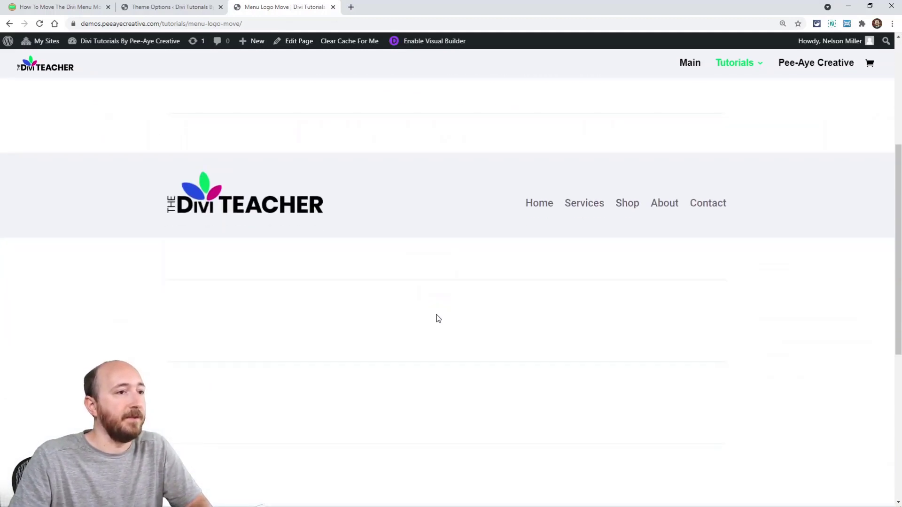
{"action": "scroll", "coordinate": [442, 333], "scroll_direction": "up", "scroll_amount": 5}
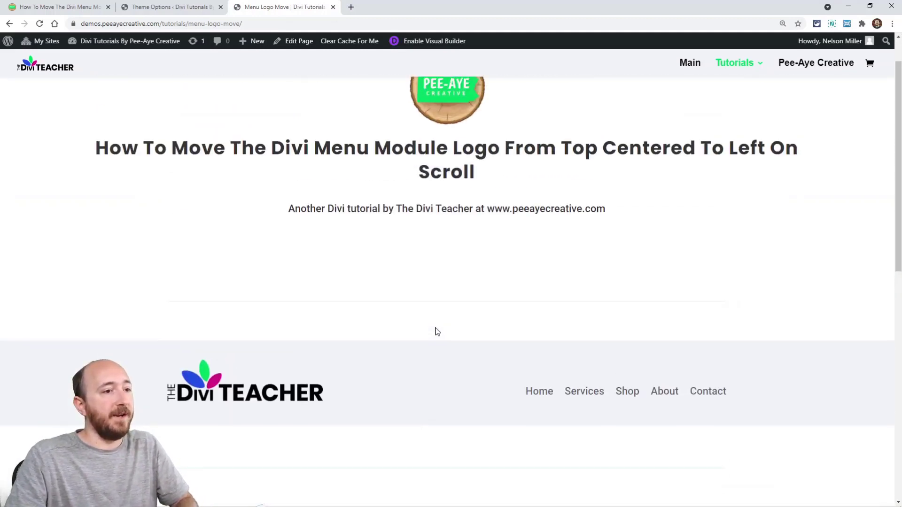
{"action": "scroll", "coordinate": [436, 332], "scroll_direction": "down", "scroll_amount": 1}
{"action": "scroll", "coordinate": [436, 332], "scroll_direction": "up", "scroll_amount": 1}
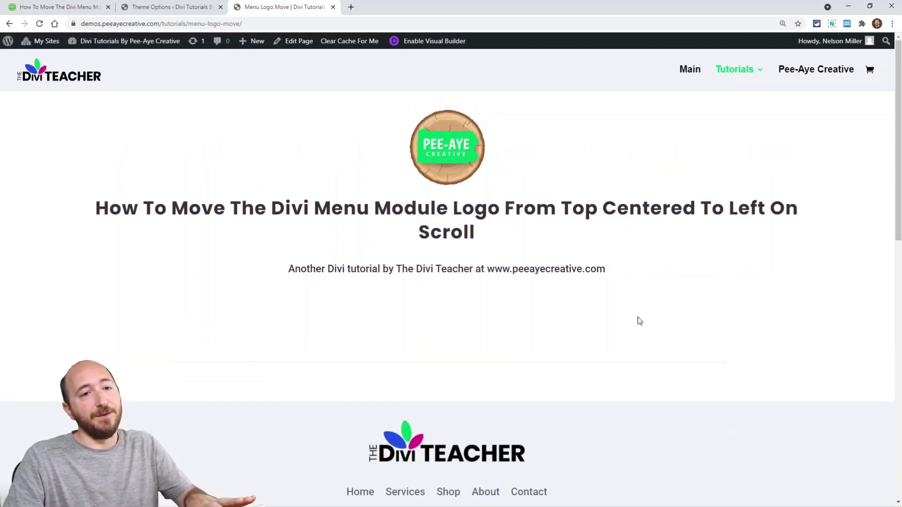
{"action": "scroll", "coordinate": [899, 223], "scroll_direction": "down", "scroll_amount": 1}
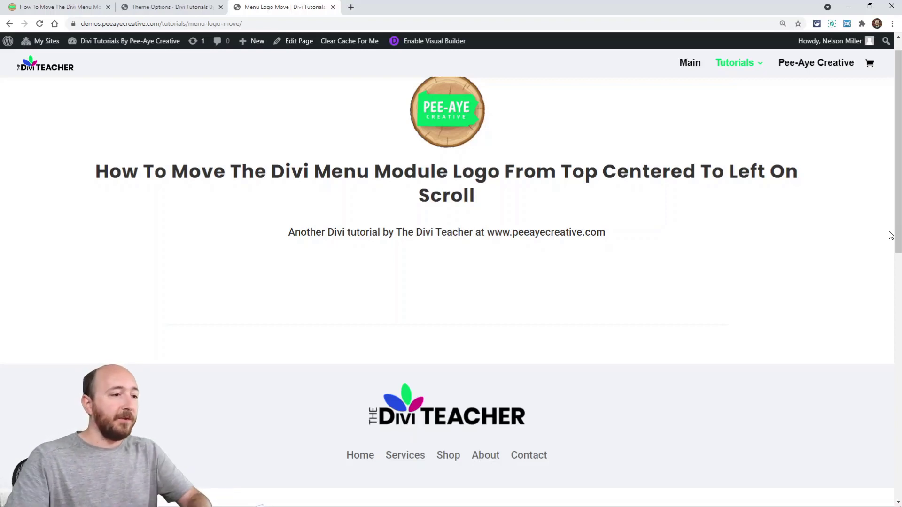
{"action": "scroll", "coordinate": [757, 296], "scroll_direction": "down", "scroll_amount": 6}
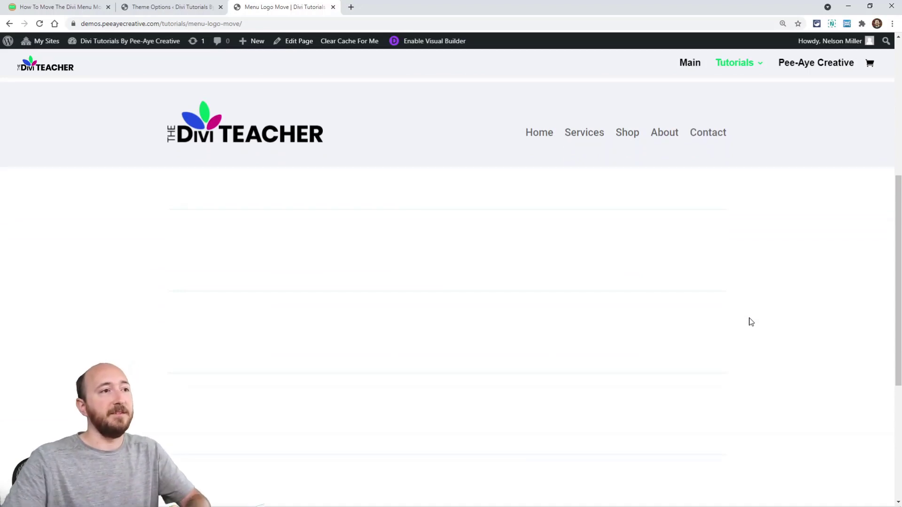
{"action": "scroll", "coordinate": [502, 272], "scroll_direction": "up", "scroll_amount": 1}
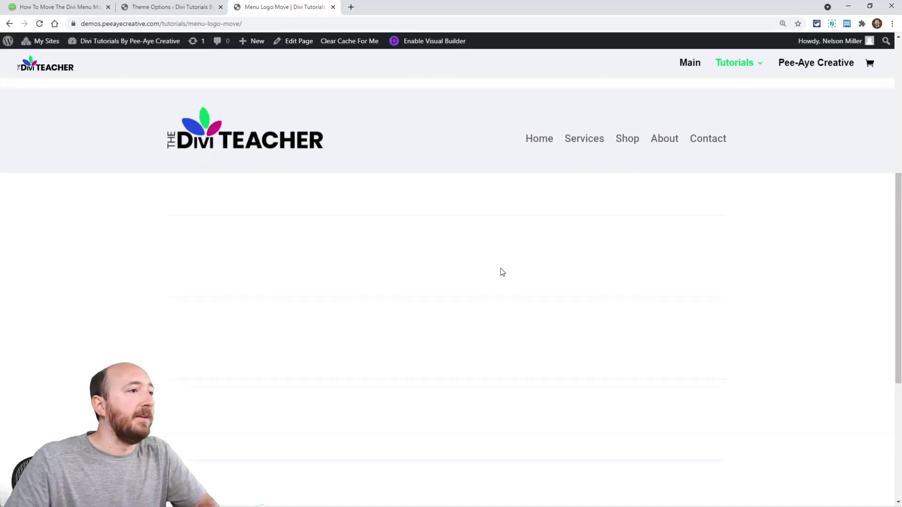
{"action": "scroll", "coordinate": [502, 272], "scroll_direction": "up", "scroll_amount": 5}
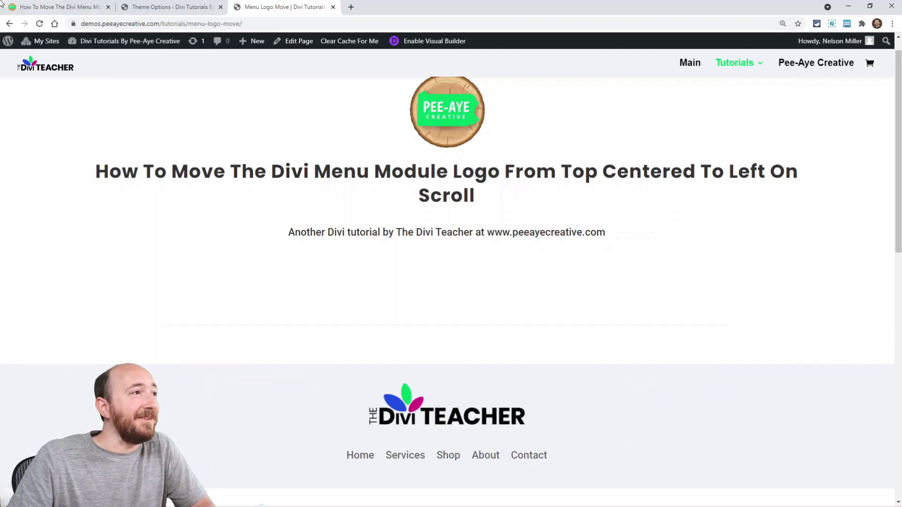
{"action": "mouse_move", "coordinate": [103, 47]}
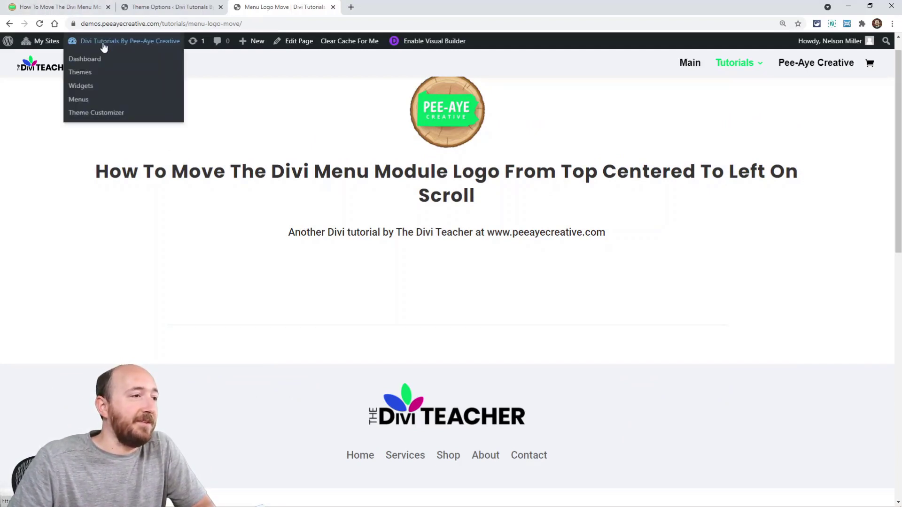
Switch back to the How To Move The Divi Menu Module article tab
{"action": "left_click", "coordinate": [63, 8]}
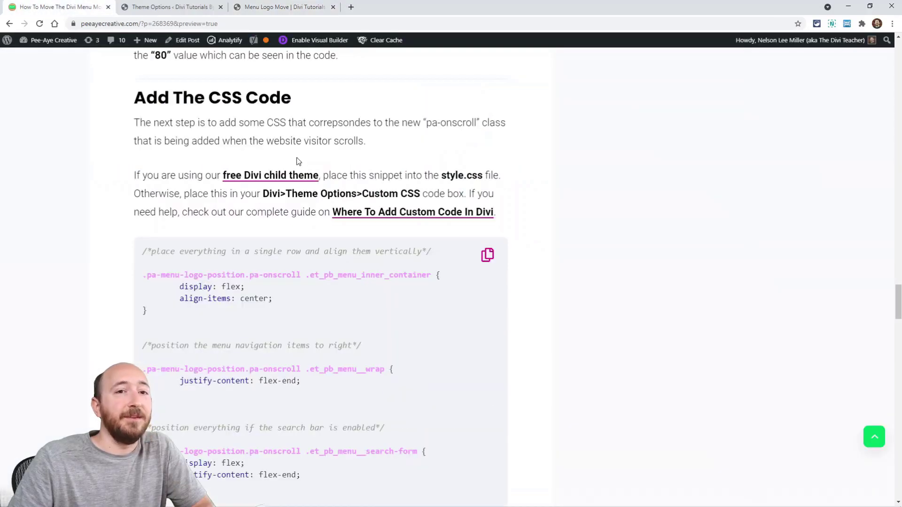